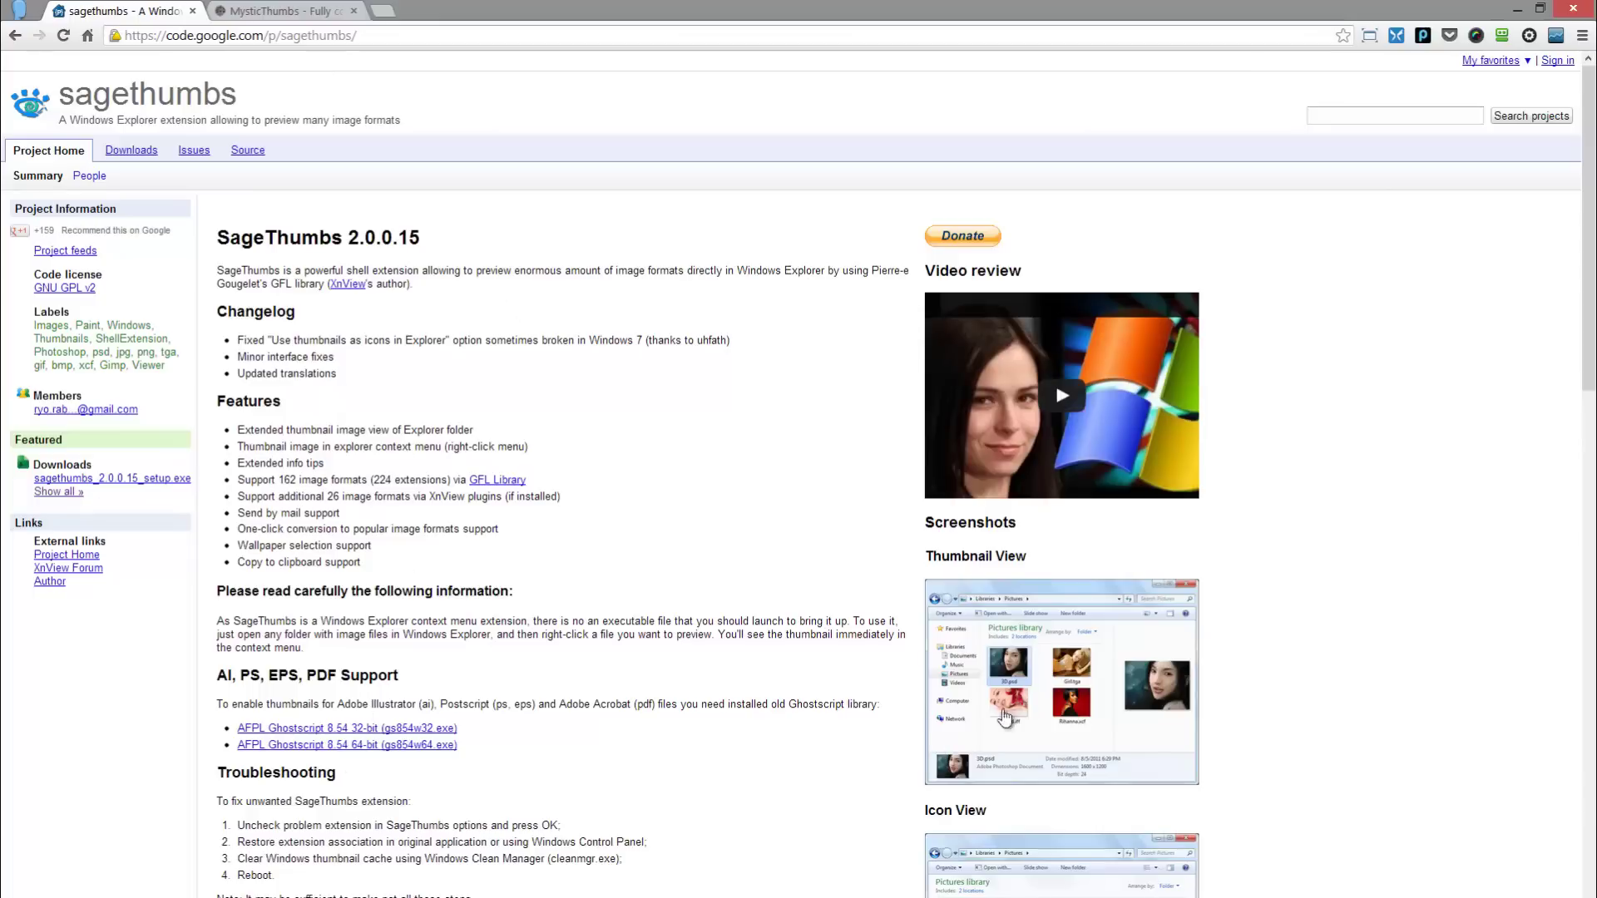
Read through the SageThumbs 2.0.0.15 page's changelog and download section, then return to the top
left_click_drag(1585, 376, 1584, 639)
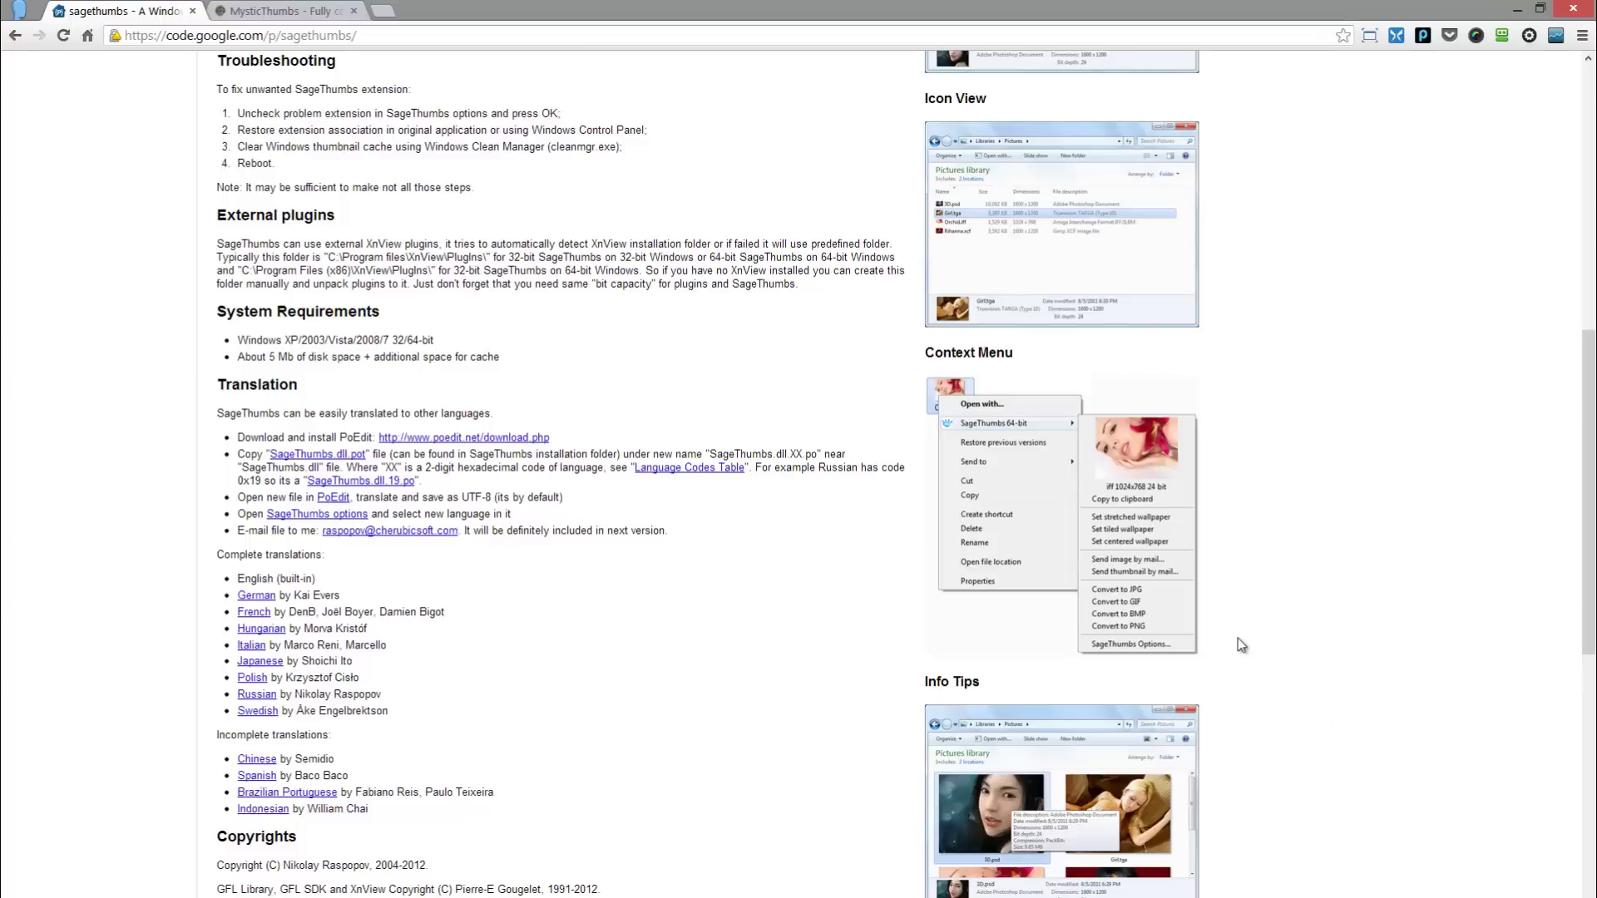
left_click_drag(1587, 587, 1591, 701)
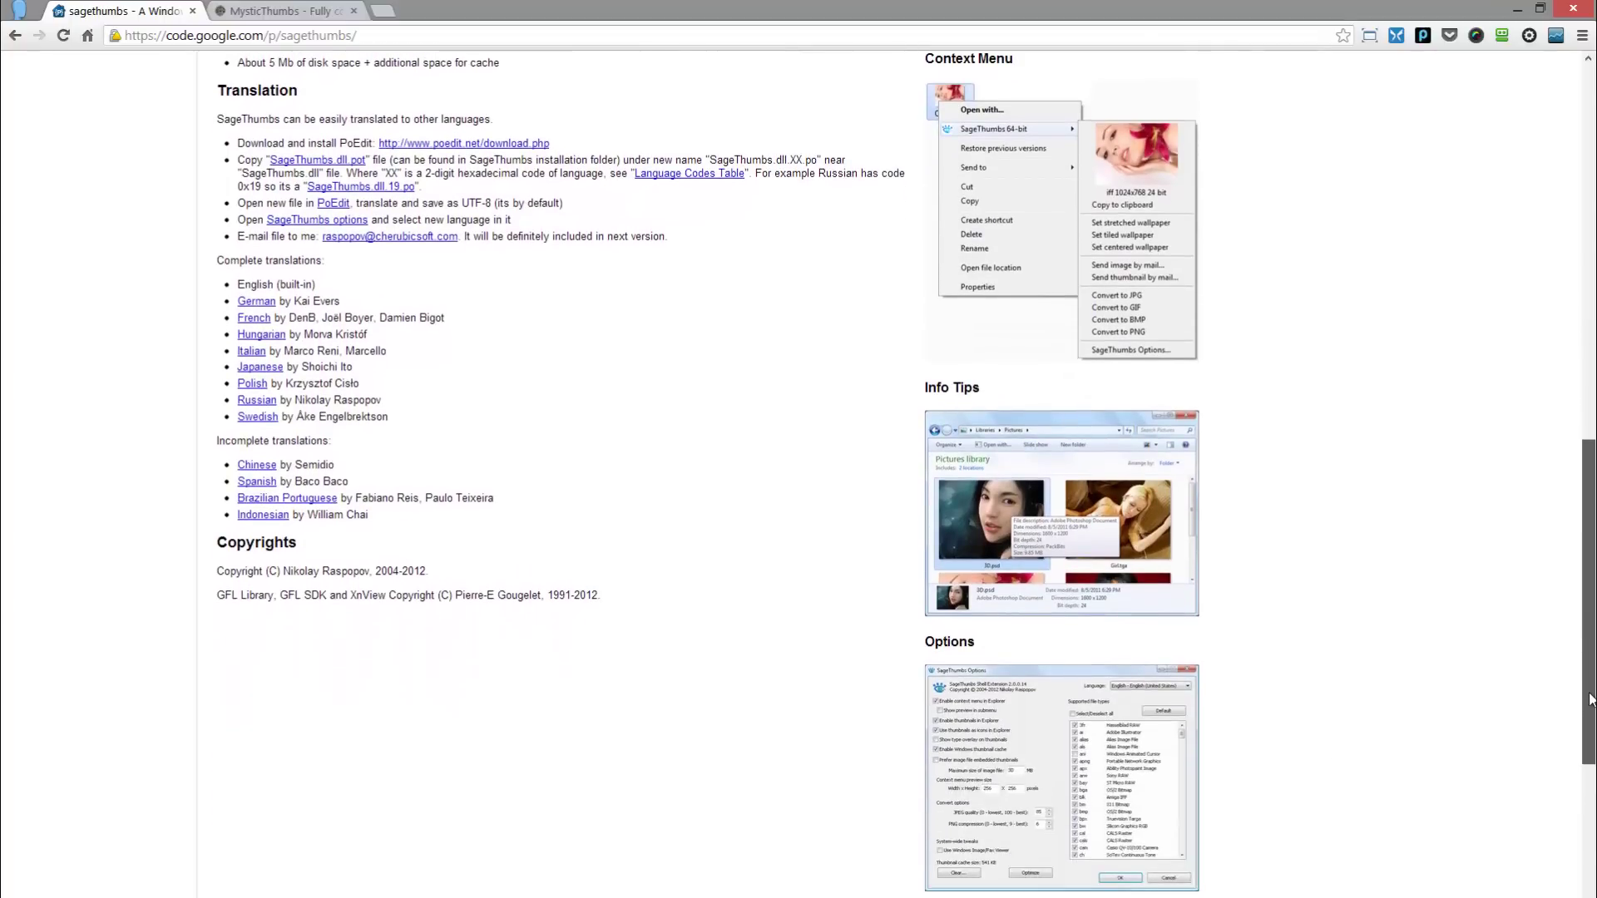
left_click(1591, 850)
left_click_drag(1591, 847, 1557, 323)
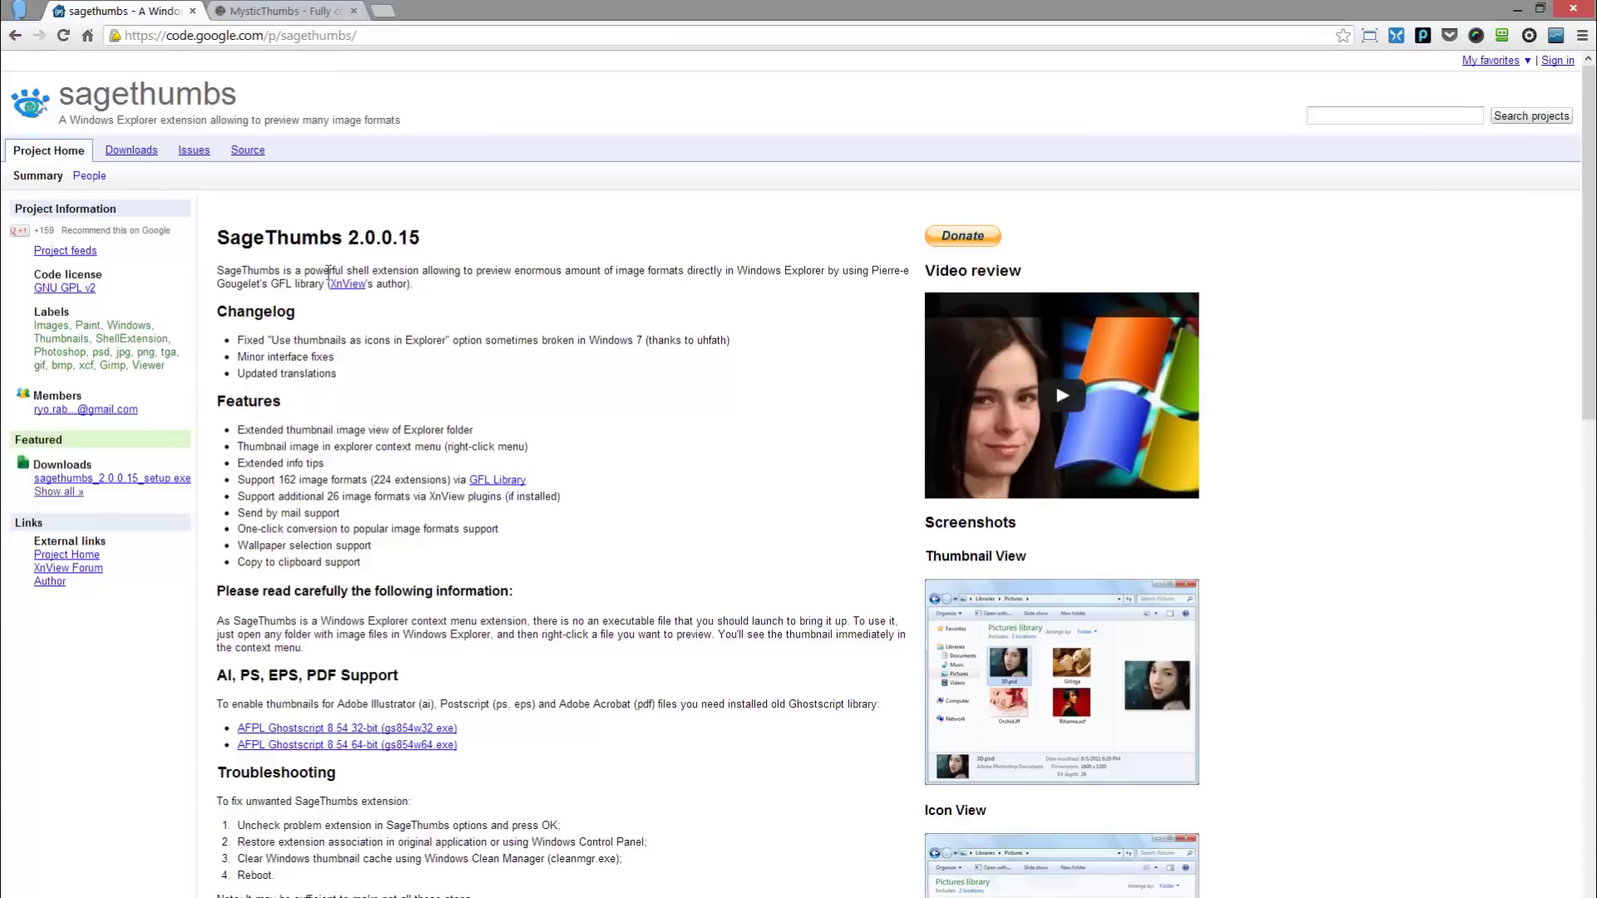
left_click(280, 12)
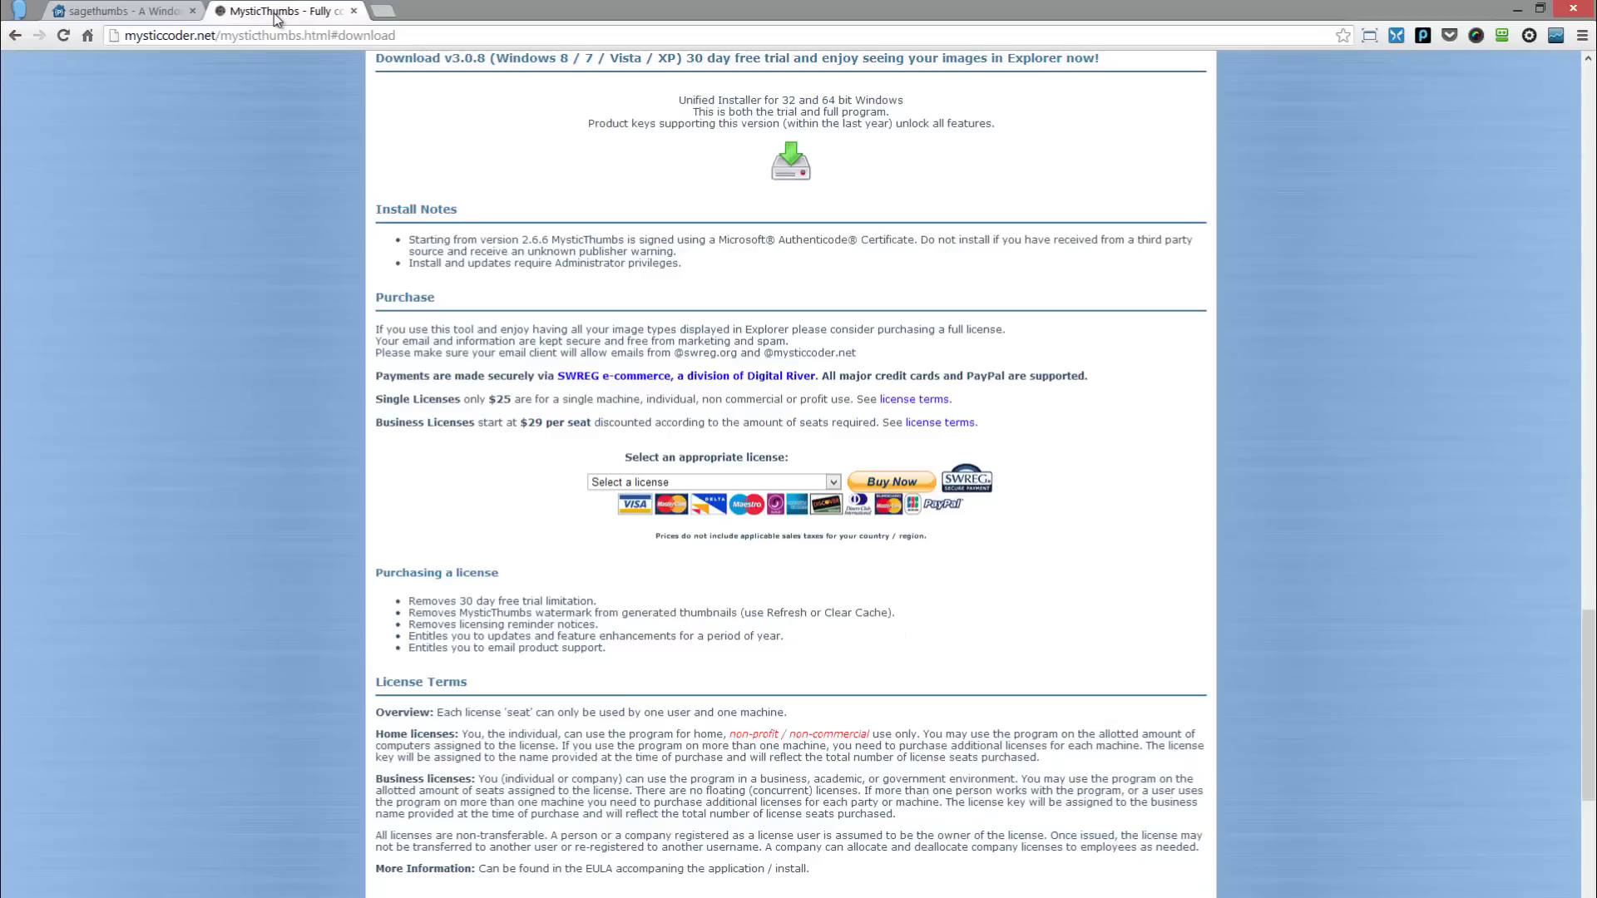
left_click(176, 12)
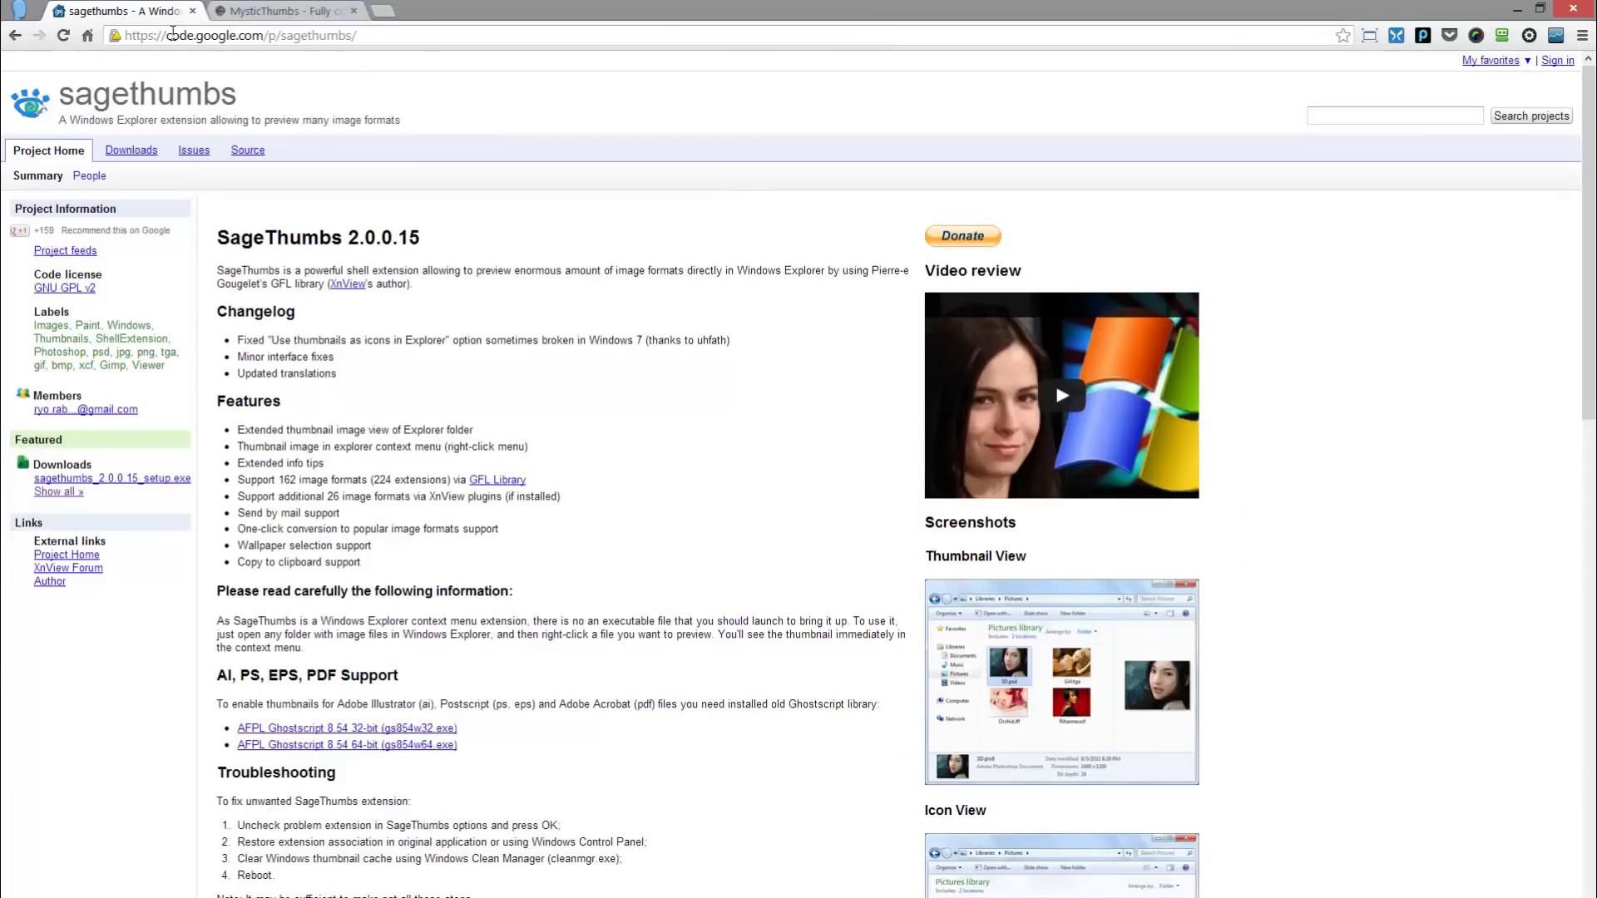
left_click_drag(169, 35, 385, 33)
left_click(385, 33)
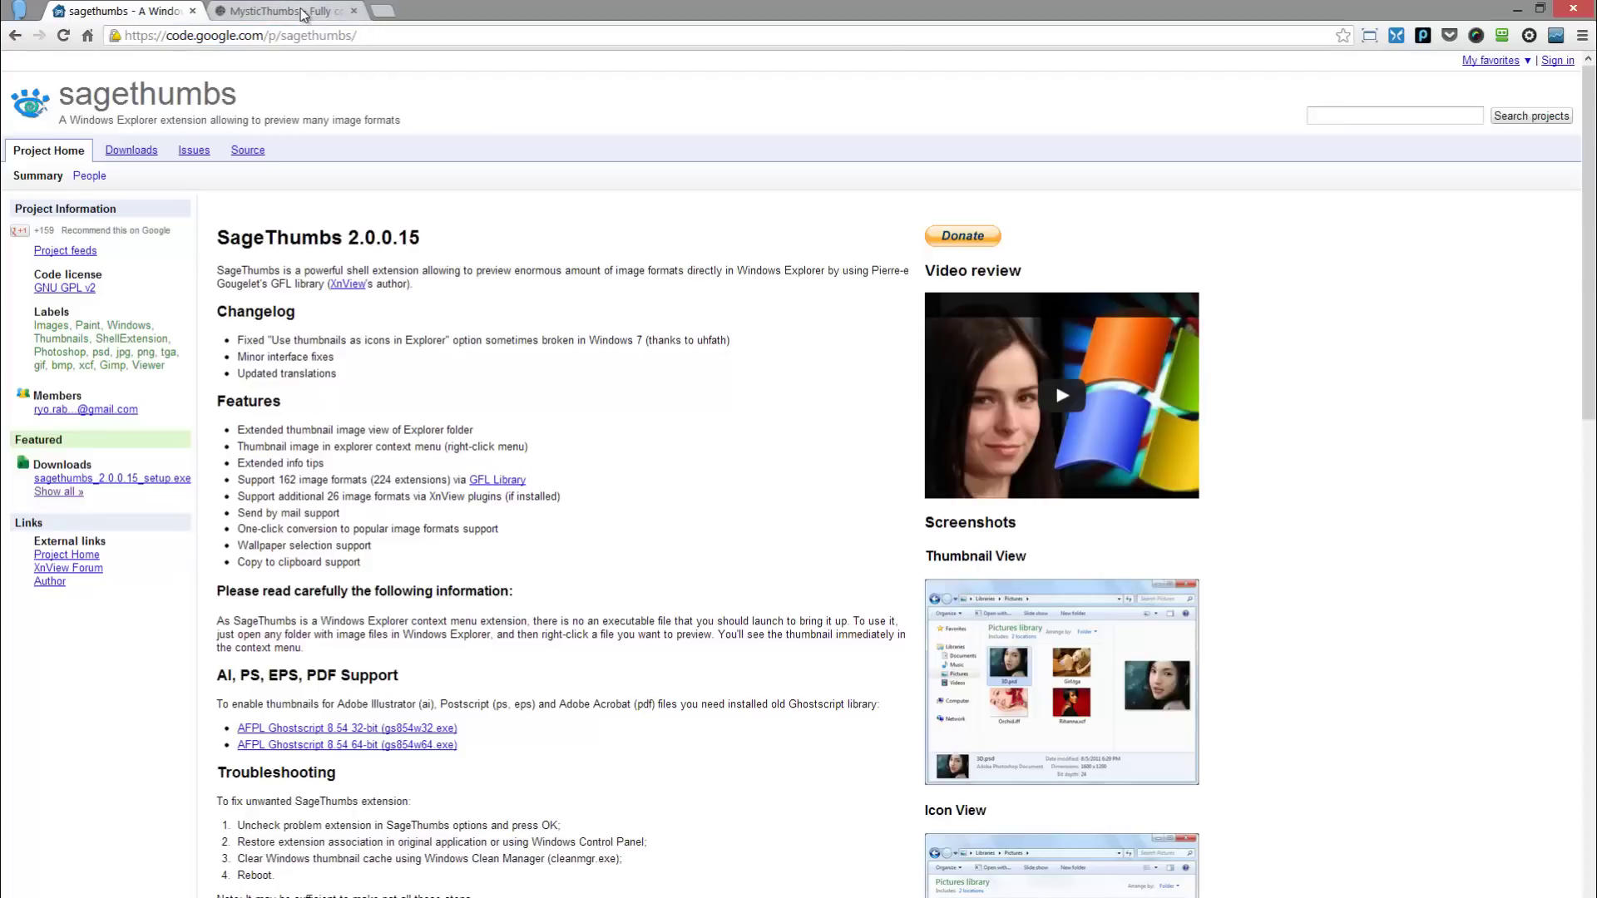
left_click(302, 13)
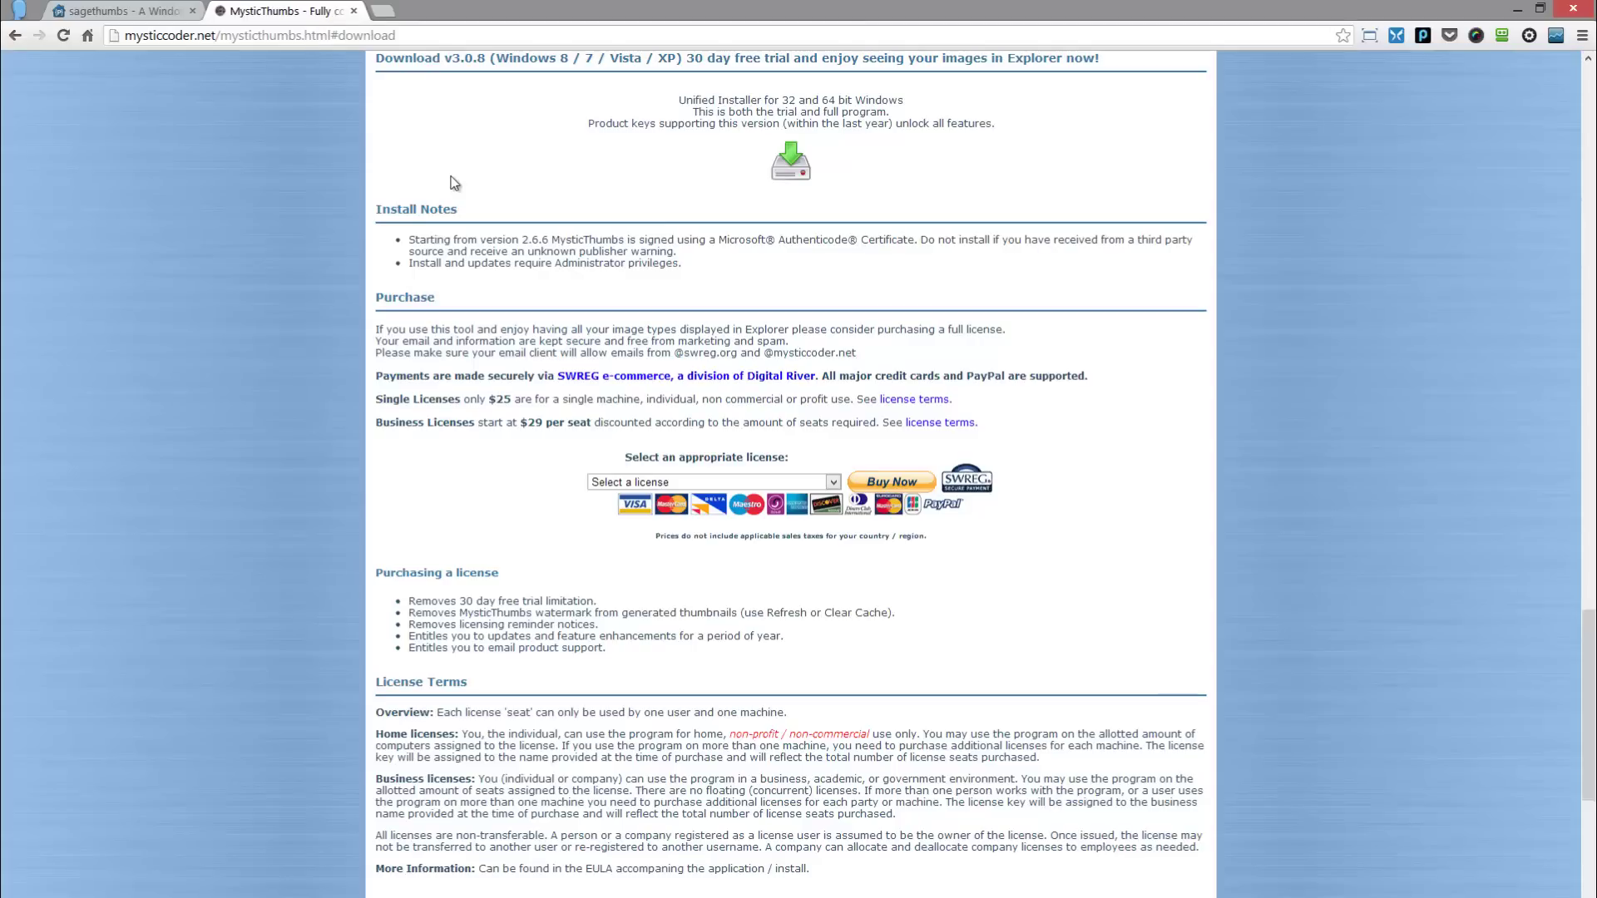
left_click_drag(1591, 624, 1592, 23)
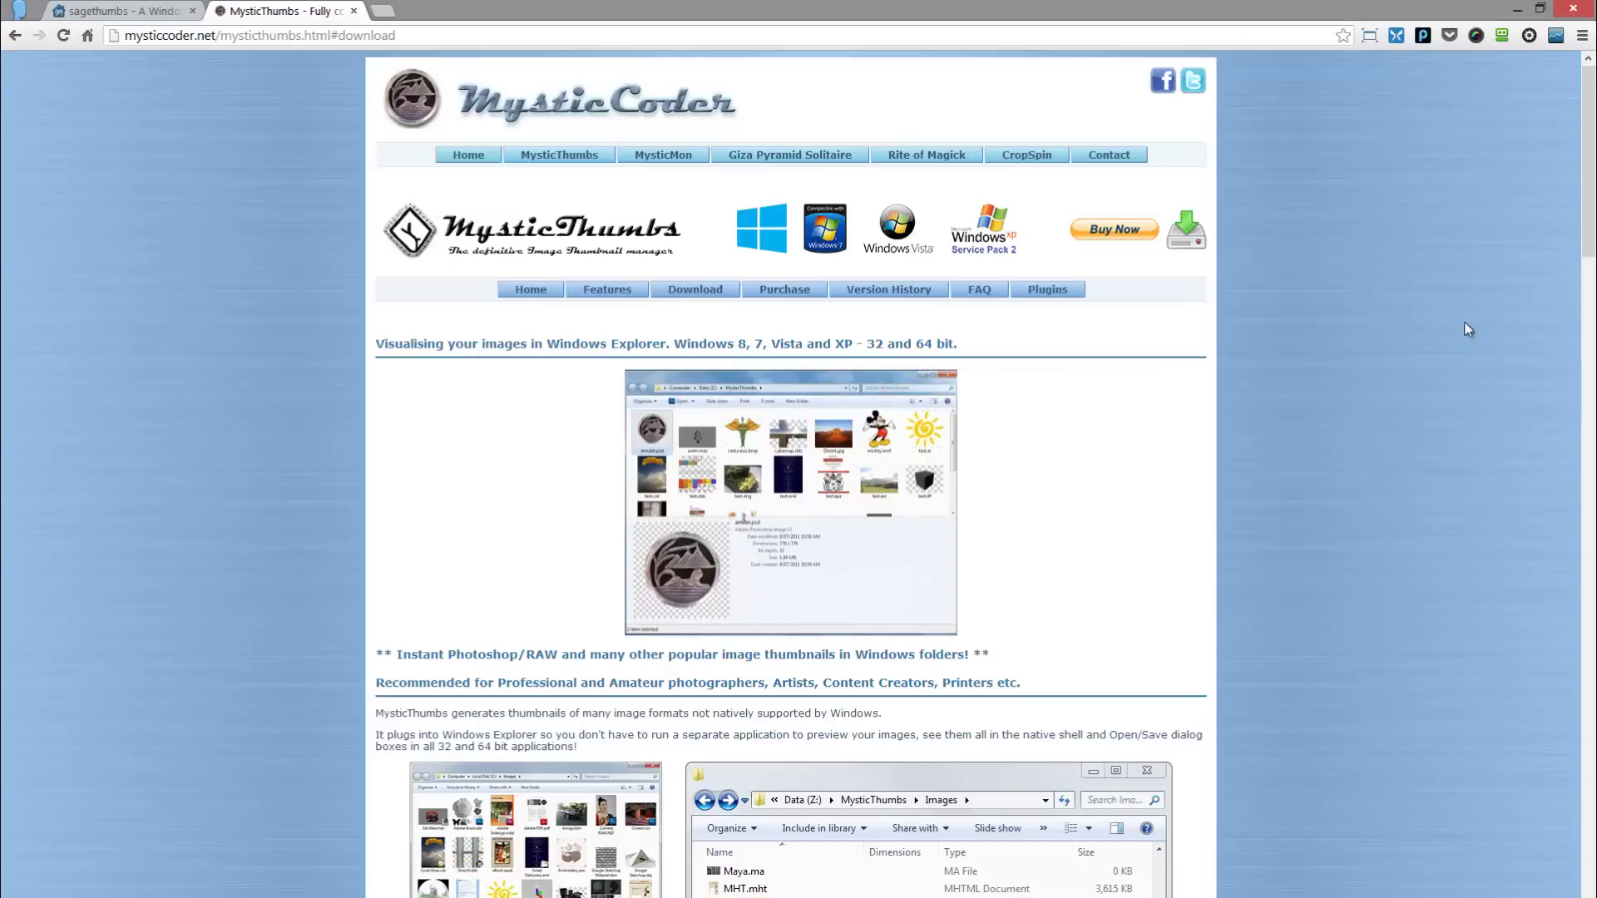
left_click_drag(1584, 235, 1583, 414)
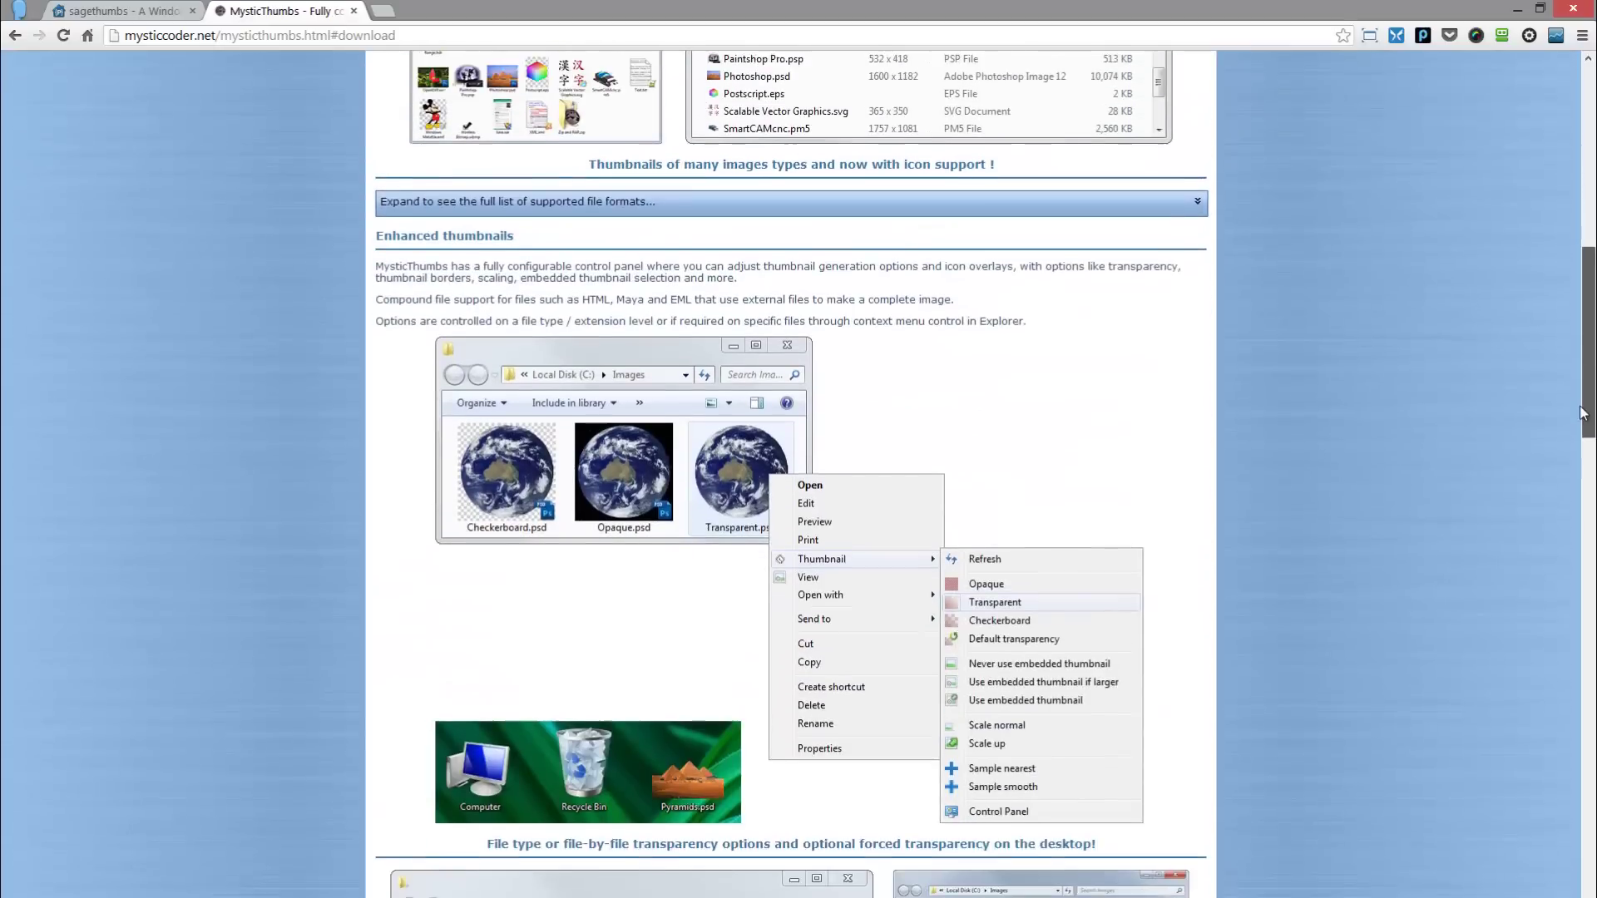
key("Home")
left_click(698, 285)
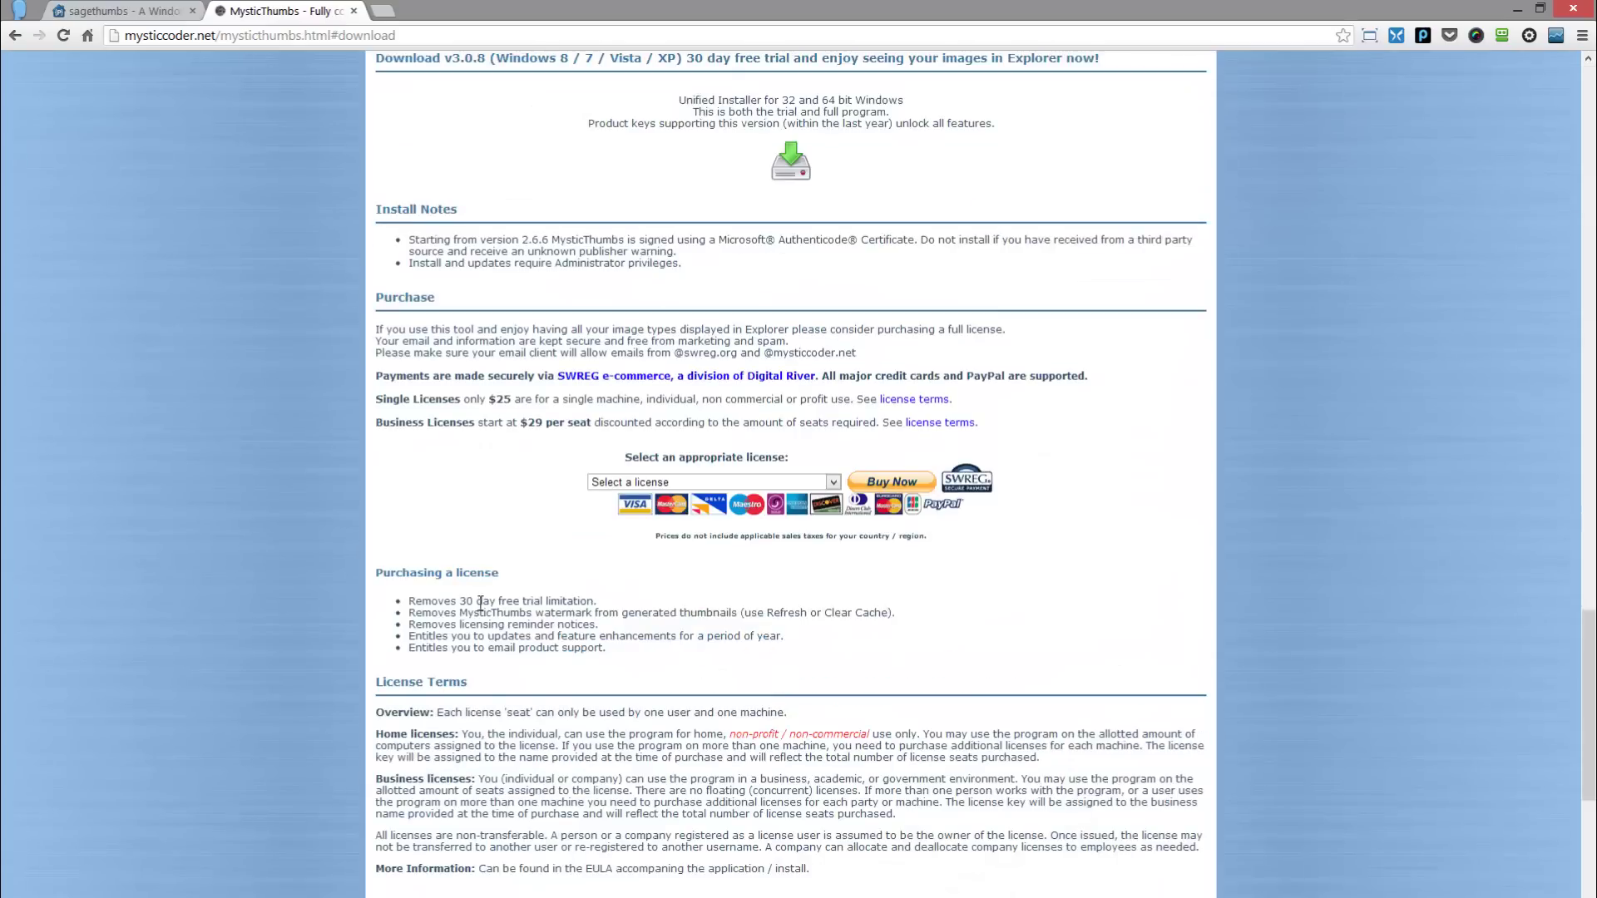
left_click_drag(460, 601, 579, 602)
left_click(579, 601)
left_click_drag(1585, 730, 1534, 113)
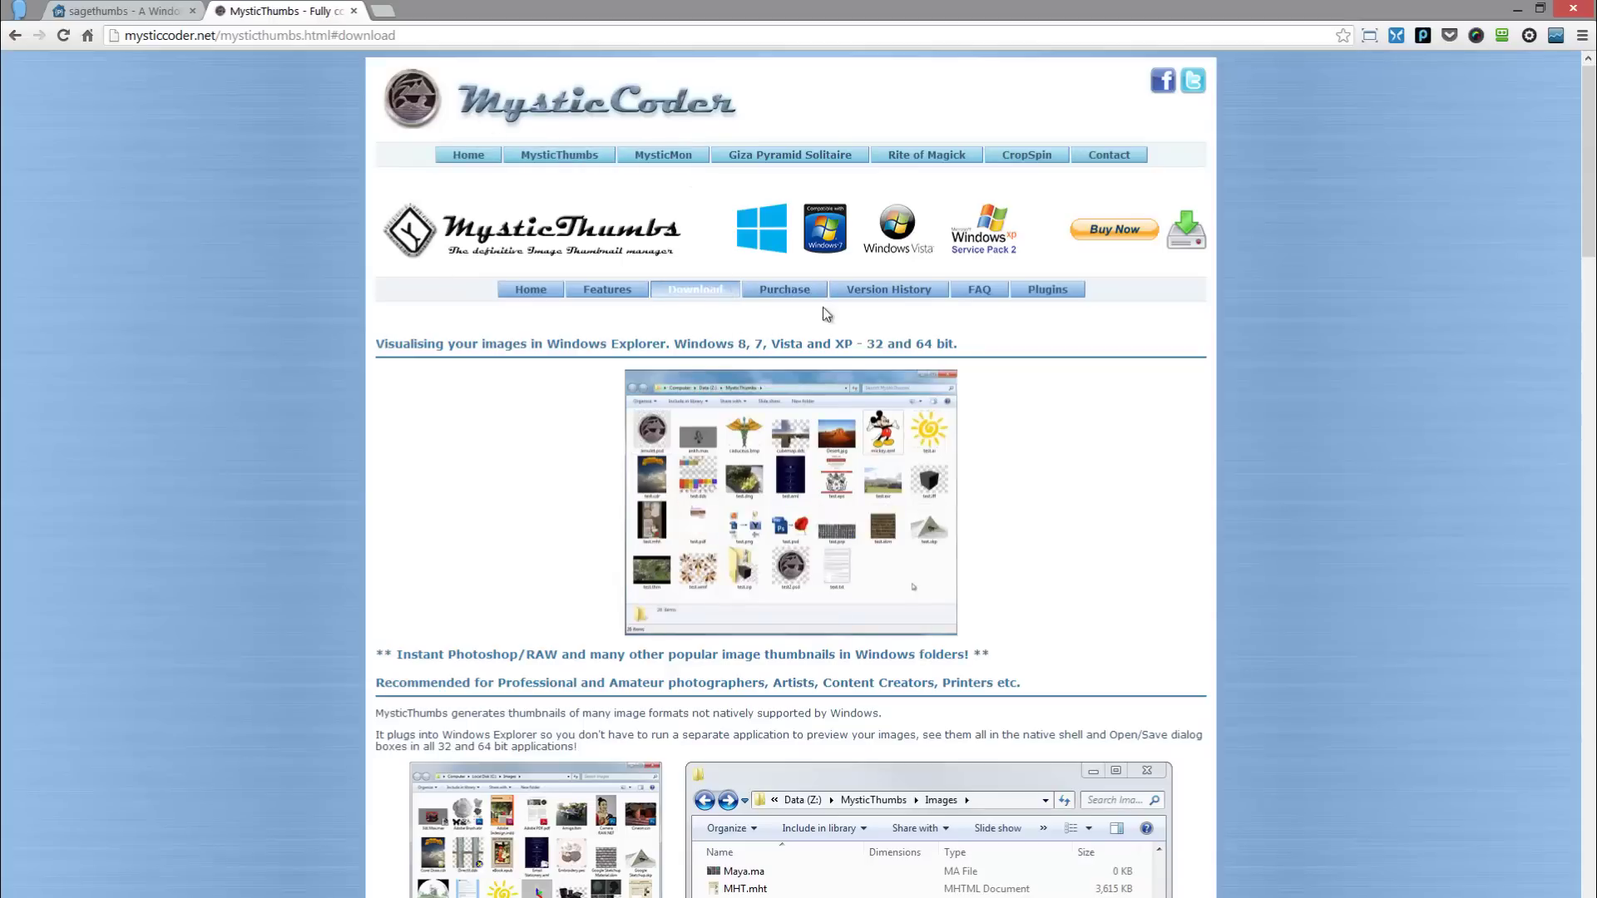
Minimize Chrome to reveal the experimental folder and briefly select blue mesh 3.psd
left_click(1517, 8)
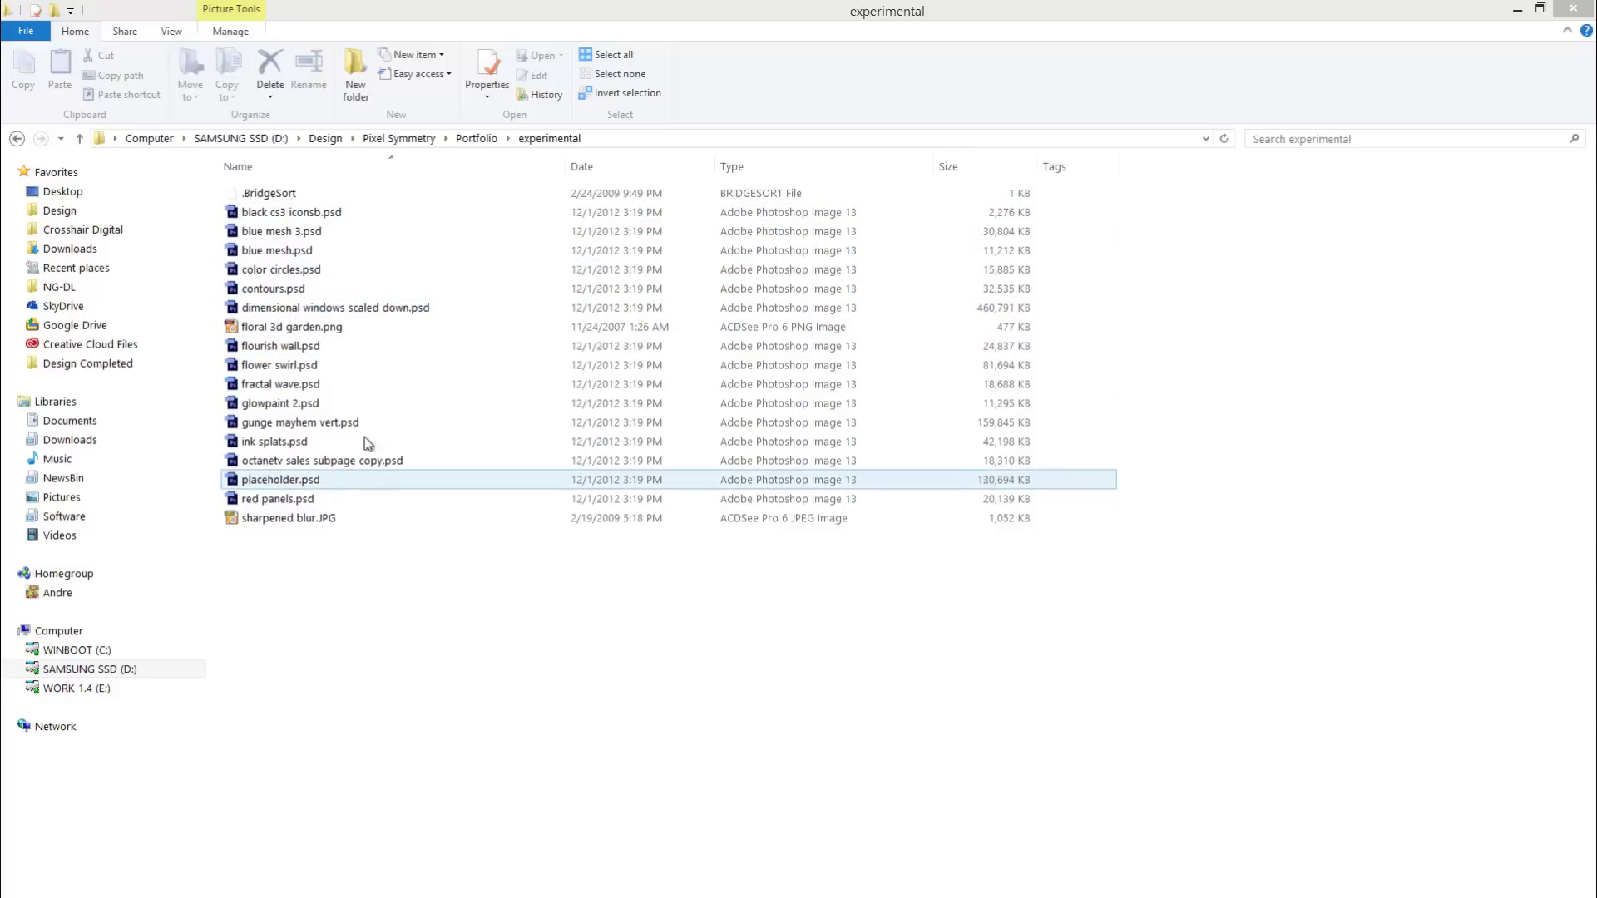
left_click(310, 231)
left_click(341, 591)
Select and clear all files, narrow the Name column, and open the folder's context menu
left_click_drag(416, 602, 334, 346)
left_click(400, 638)
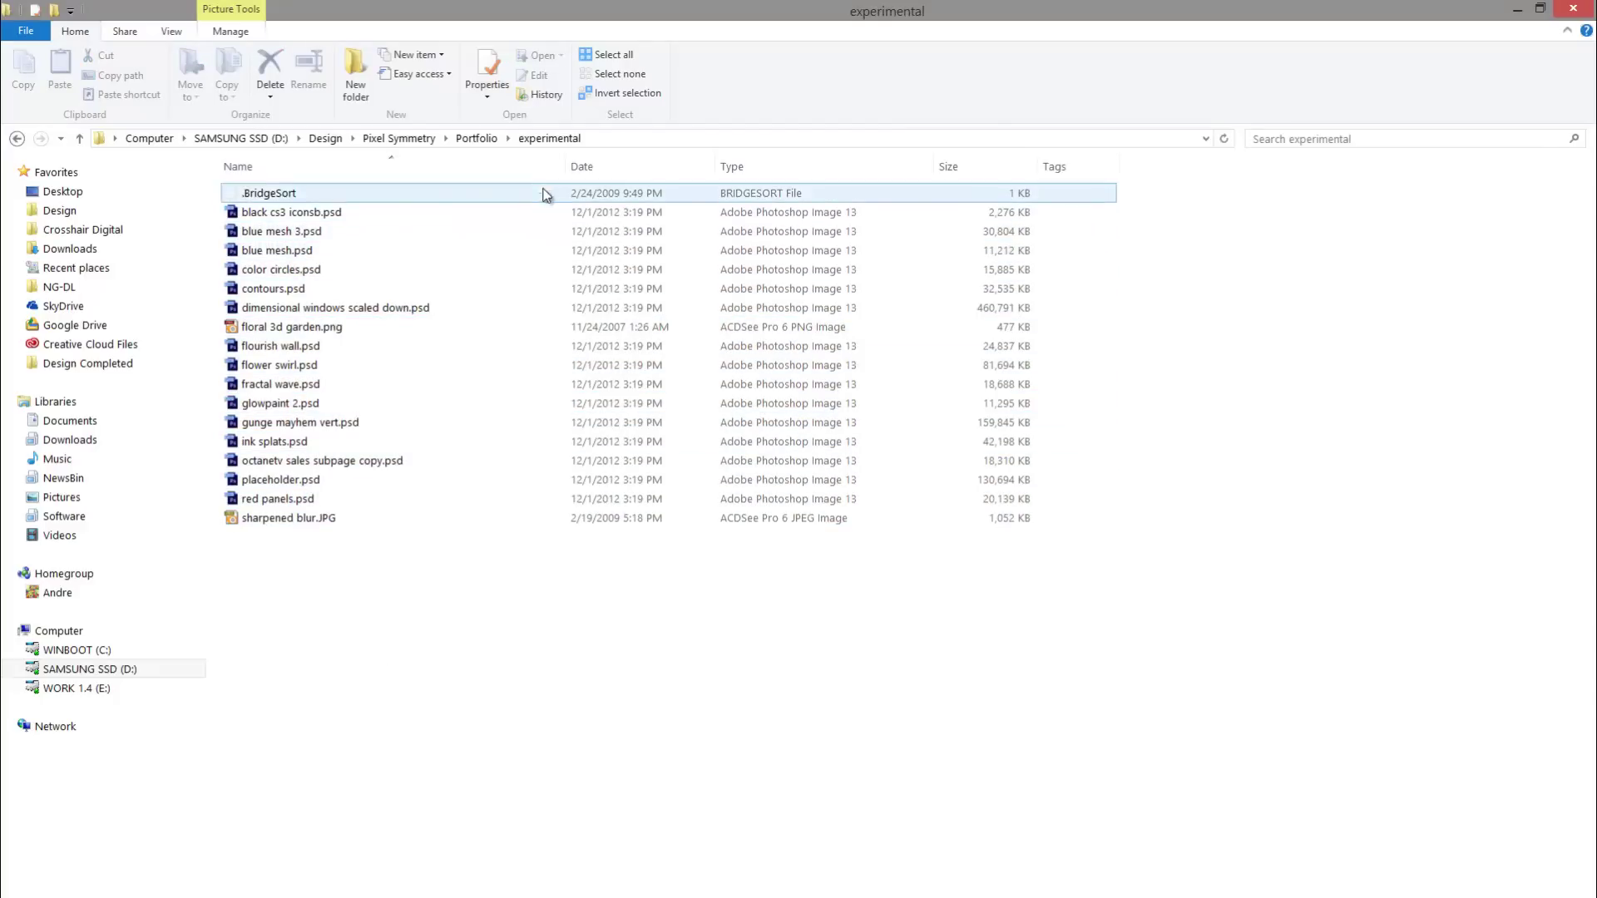
left_click_drag(566, 167, 516, 166)
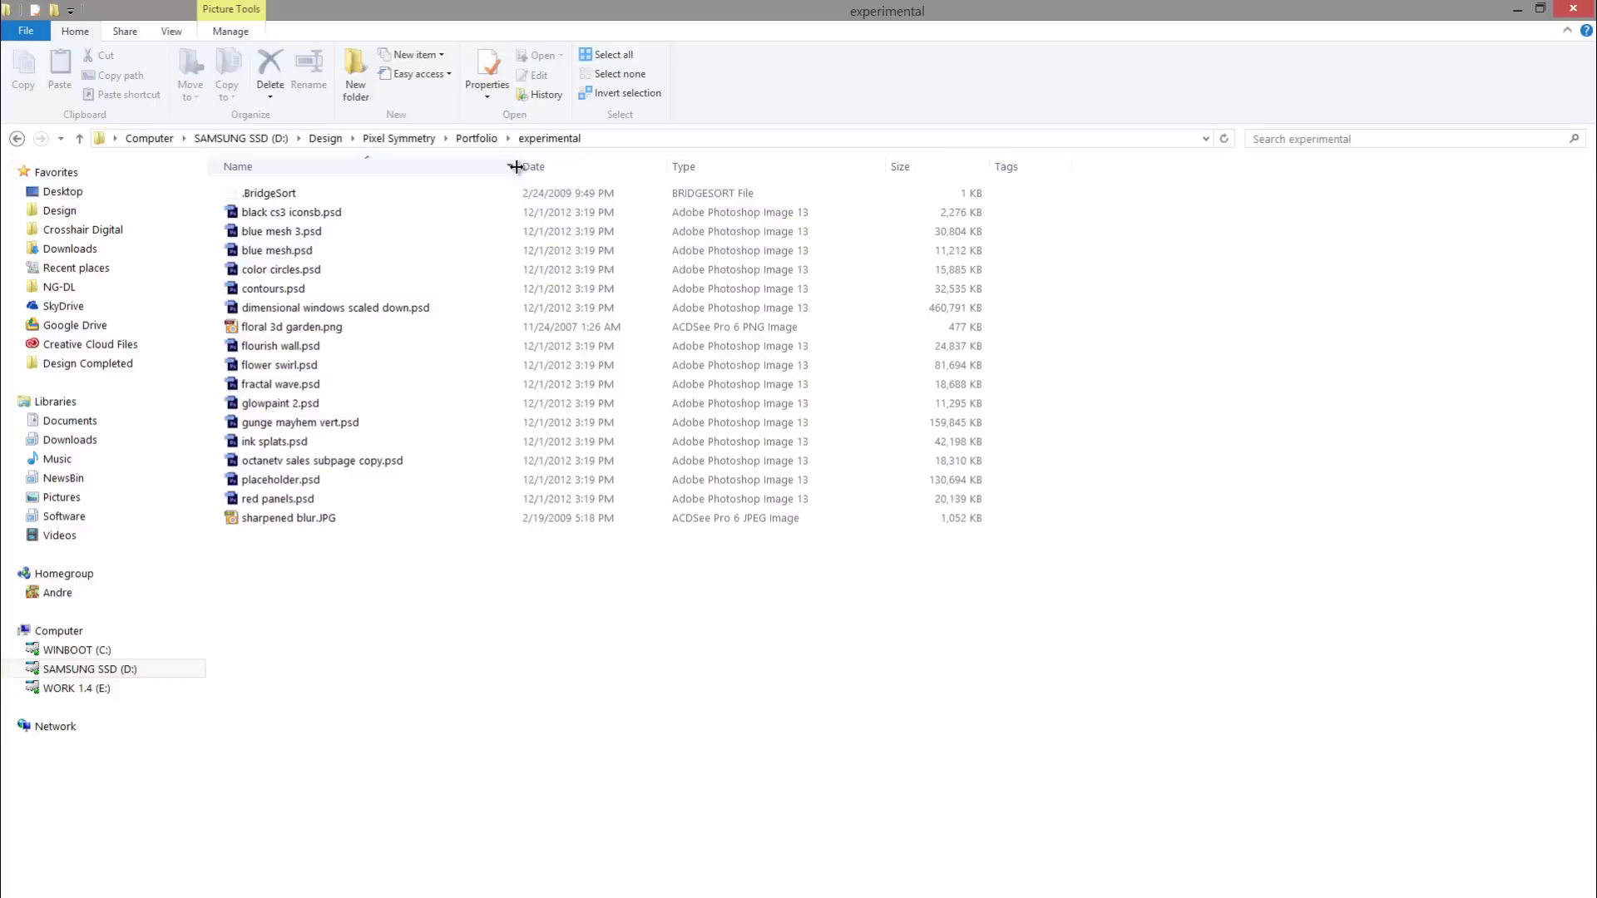
right_click(464, 727)
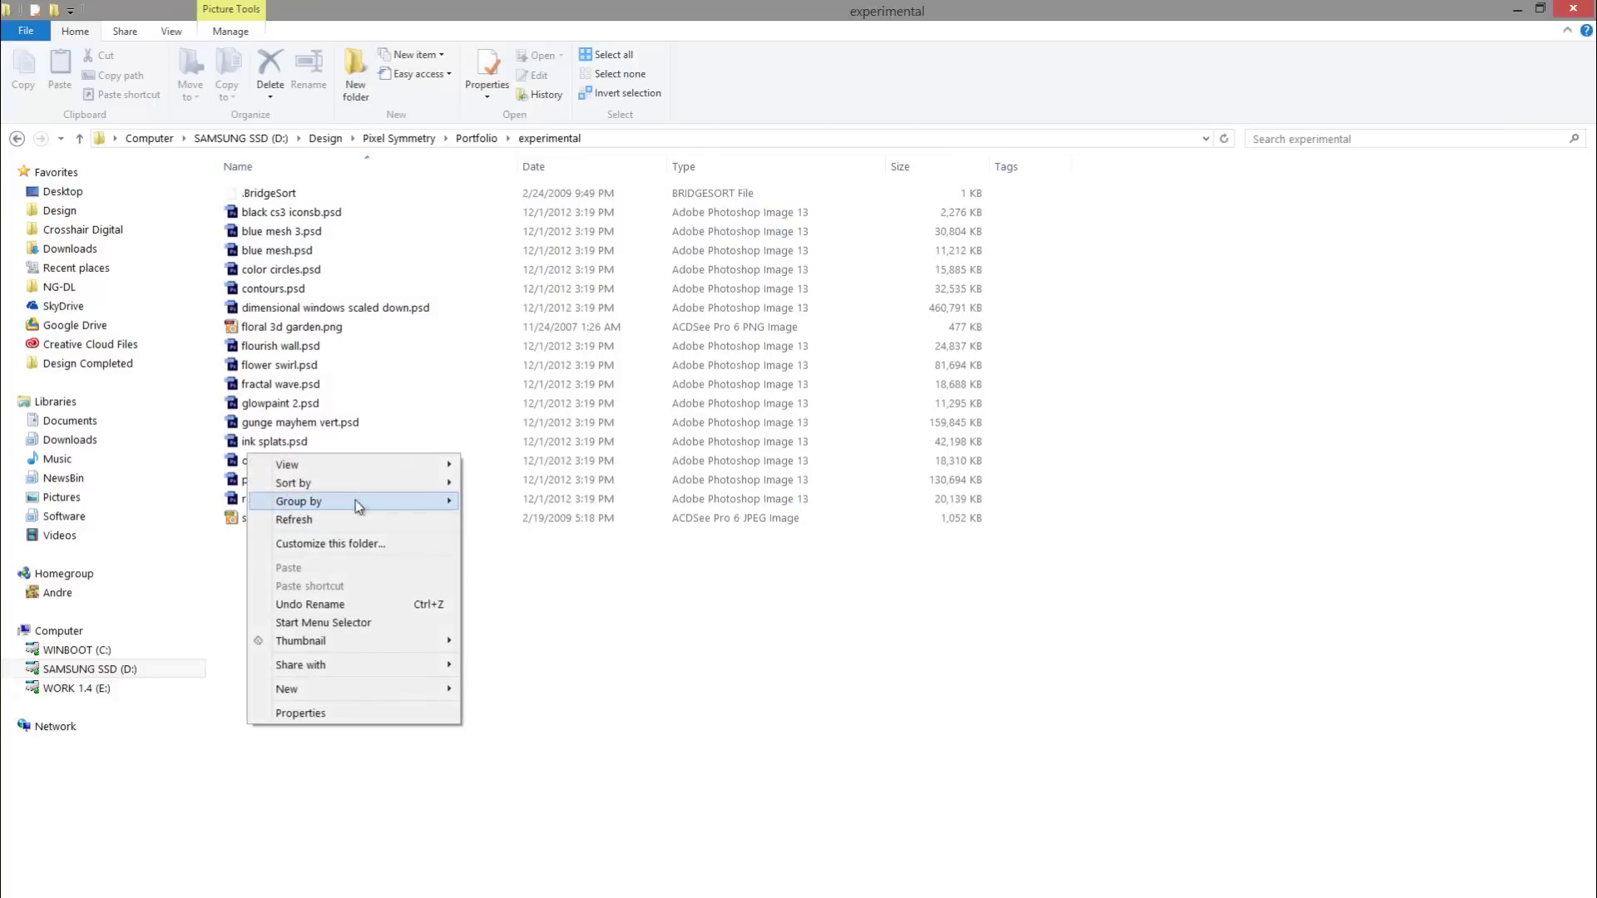
Switch to Extra large icons and inspect blue mesh 3.psd, blue mesh.psd and color circles.psd
mouse_move(341, 467)
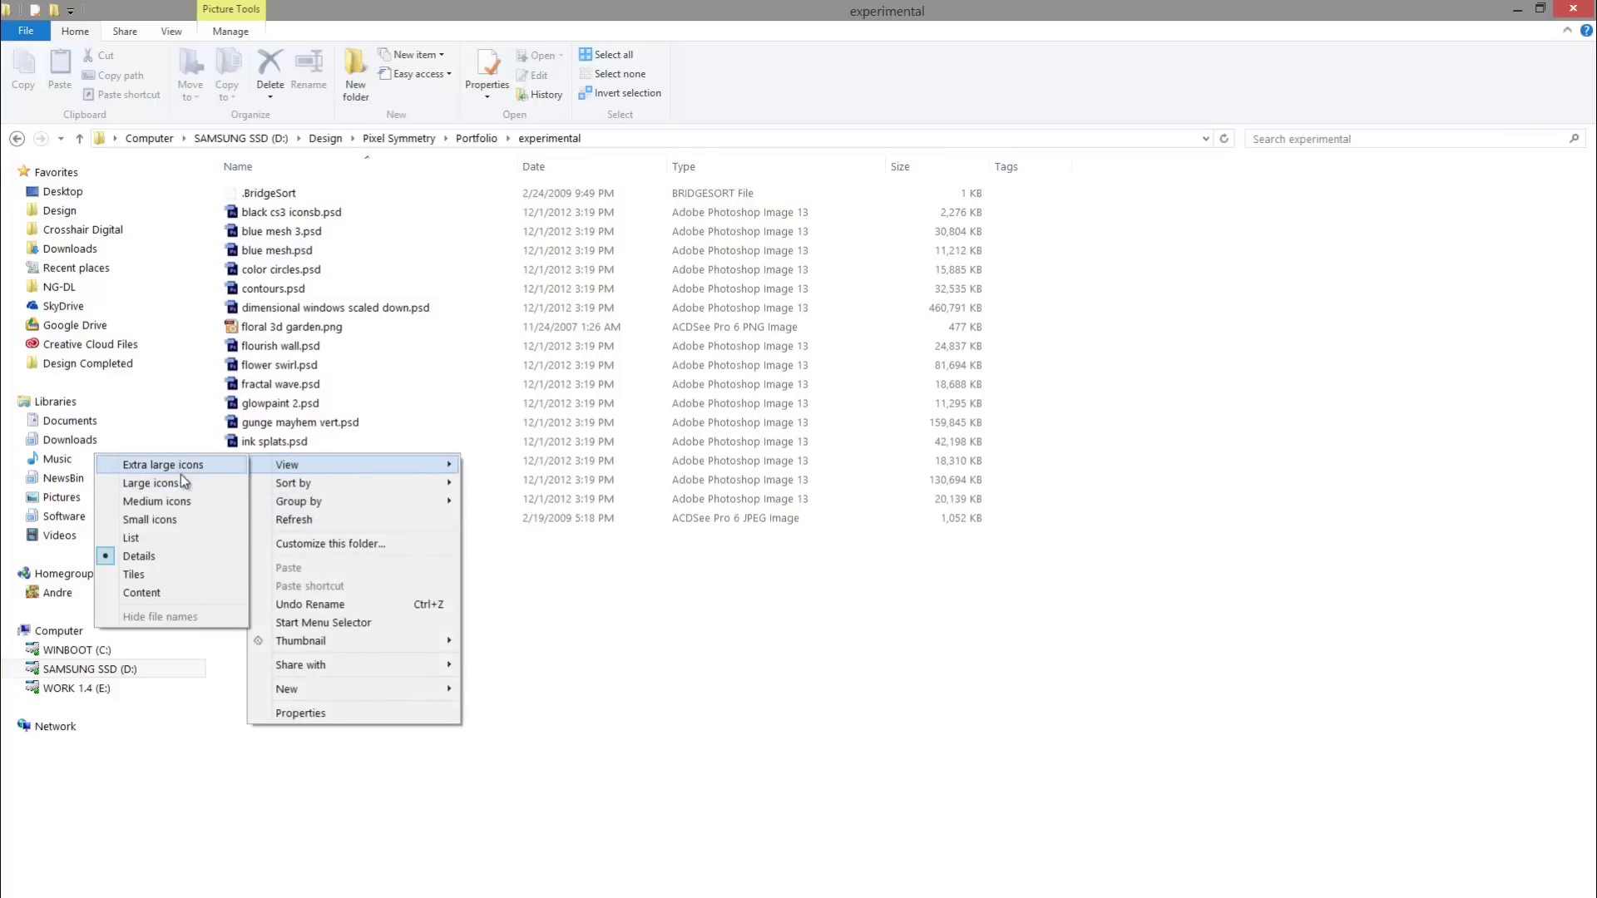
left_click(181, 471)
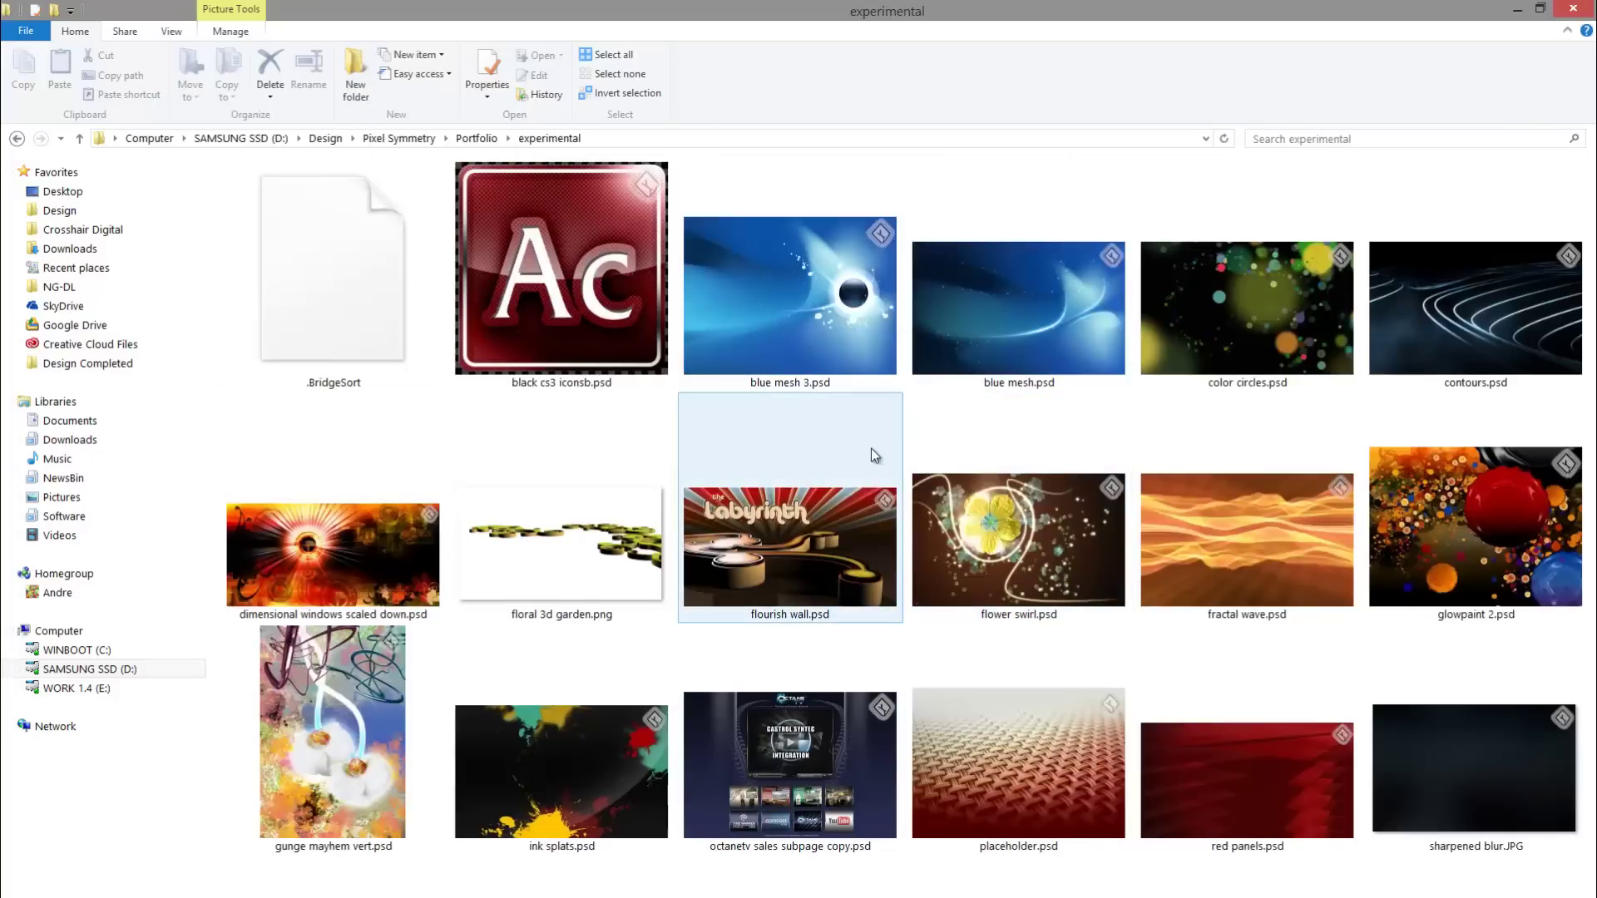
left_click(751, 343)
left_click(999, 366)
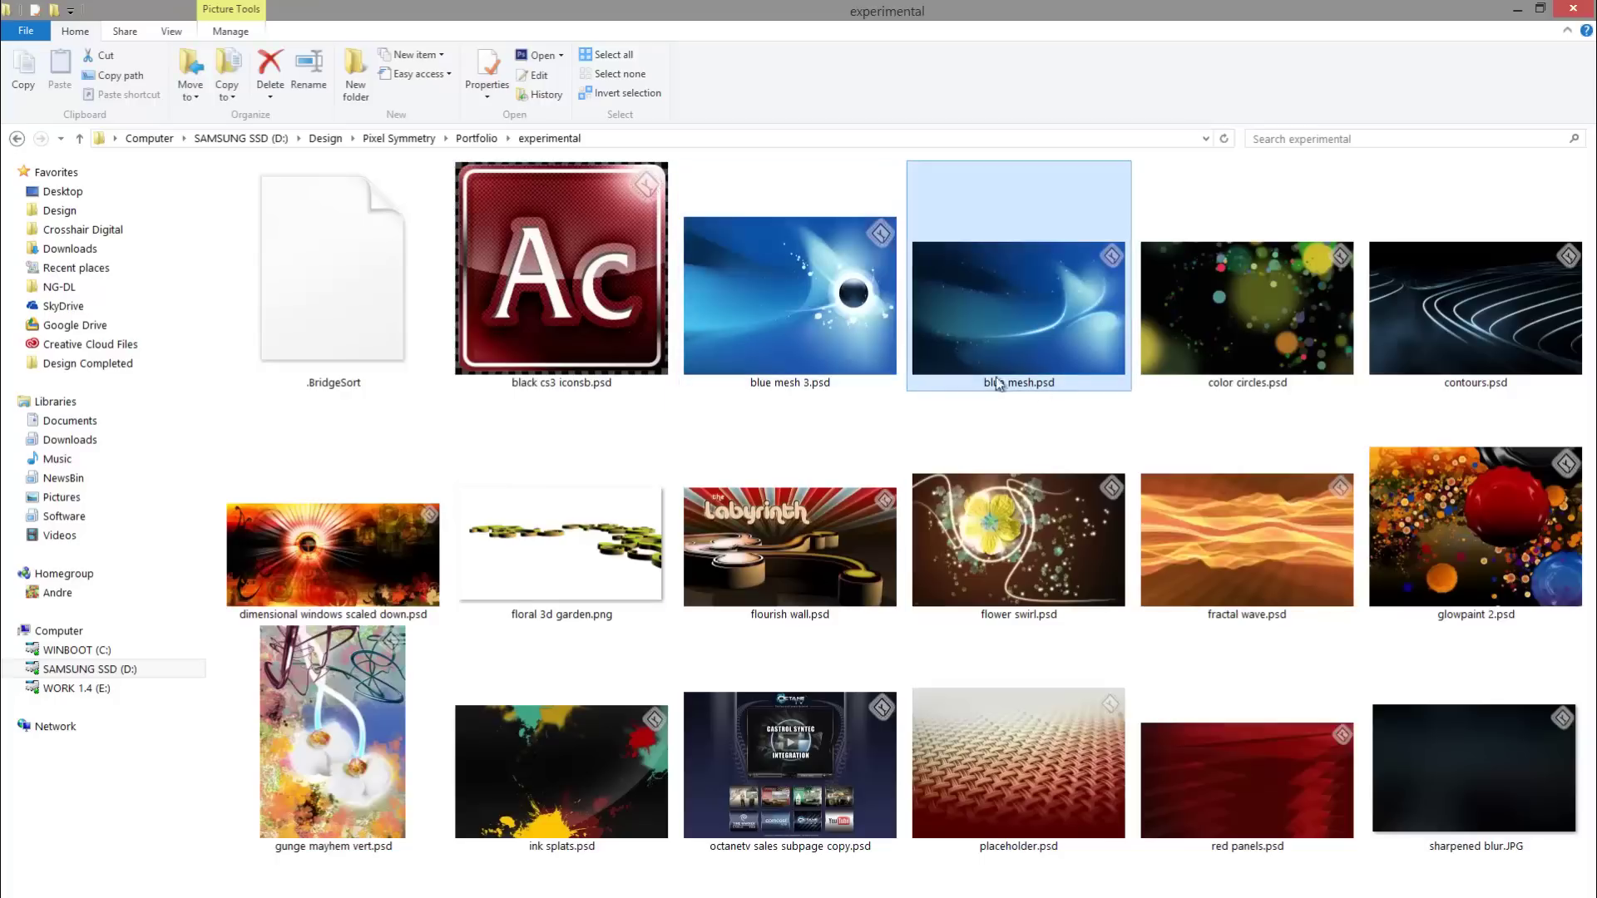
left_click(1205, 332)
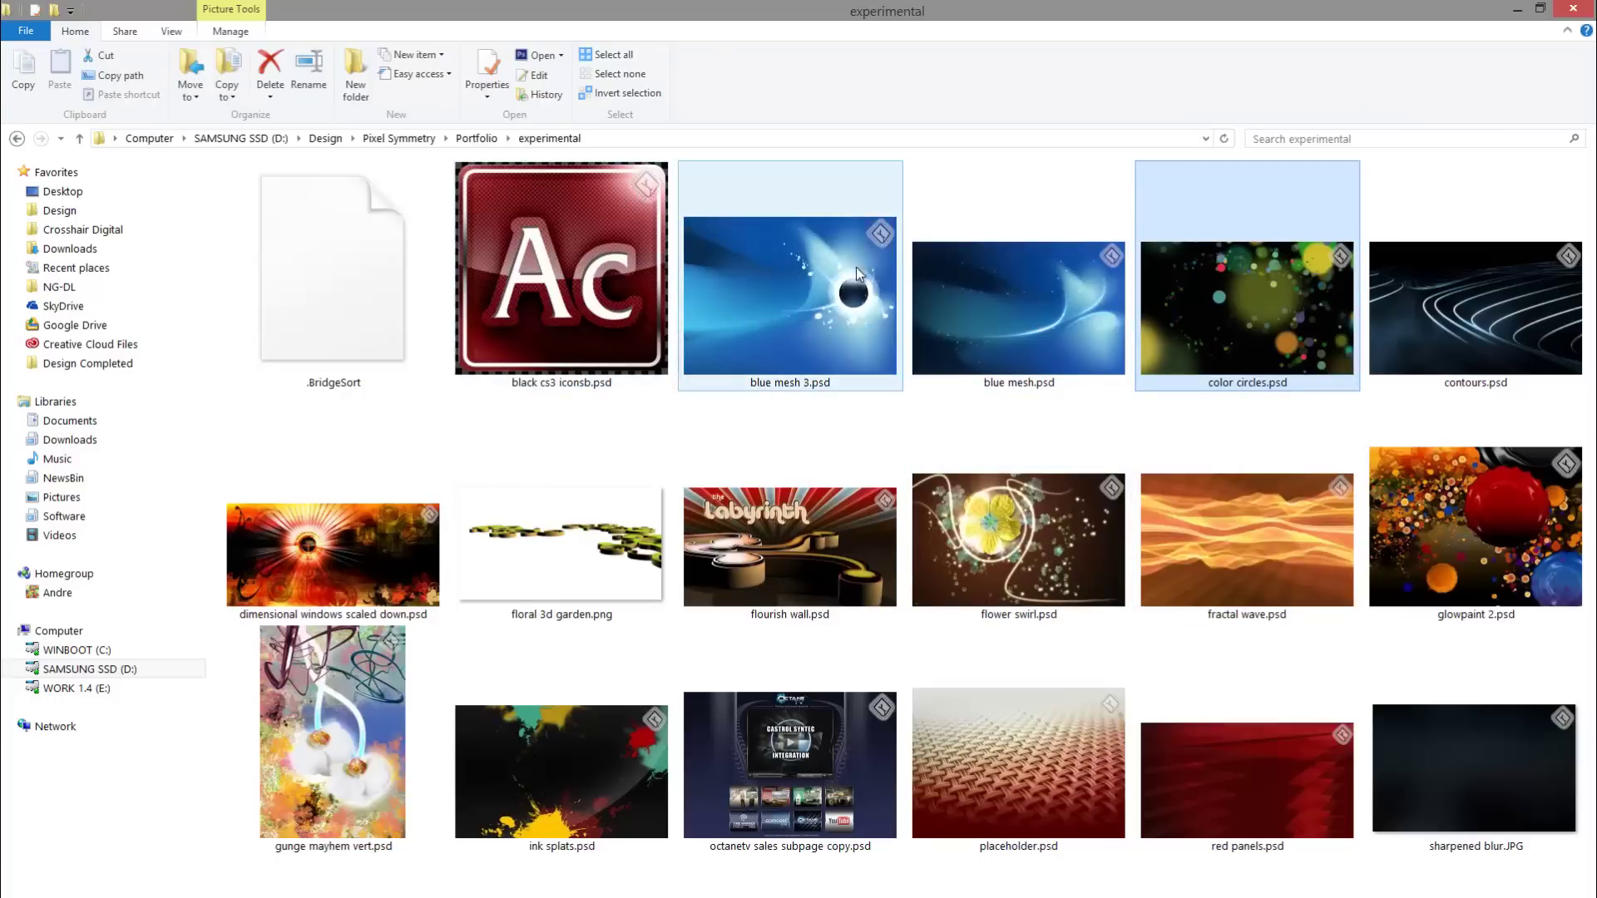
Inspect the floral 3d garden.png and flourish wall.psd thumbnails
mouse_move(1051, 271)
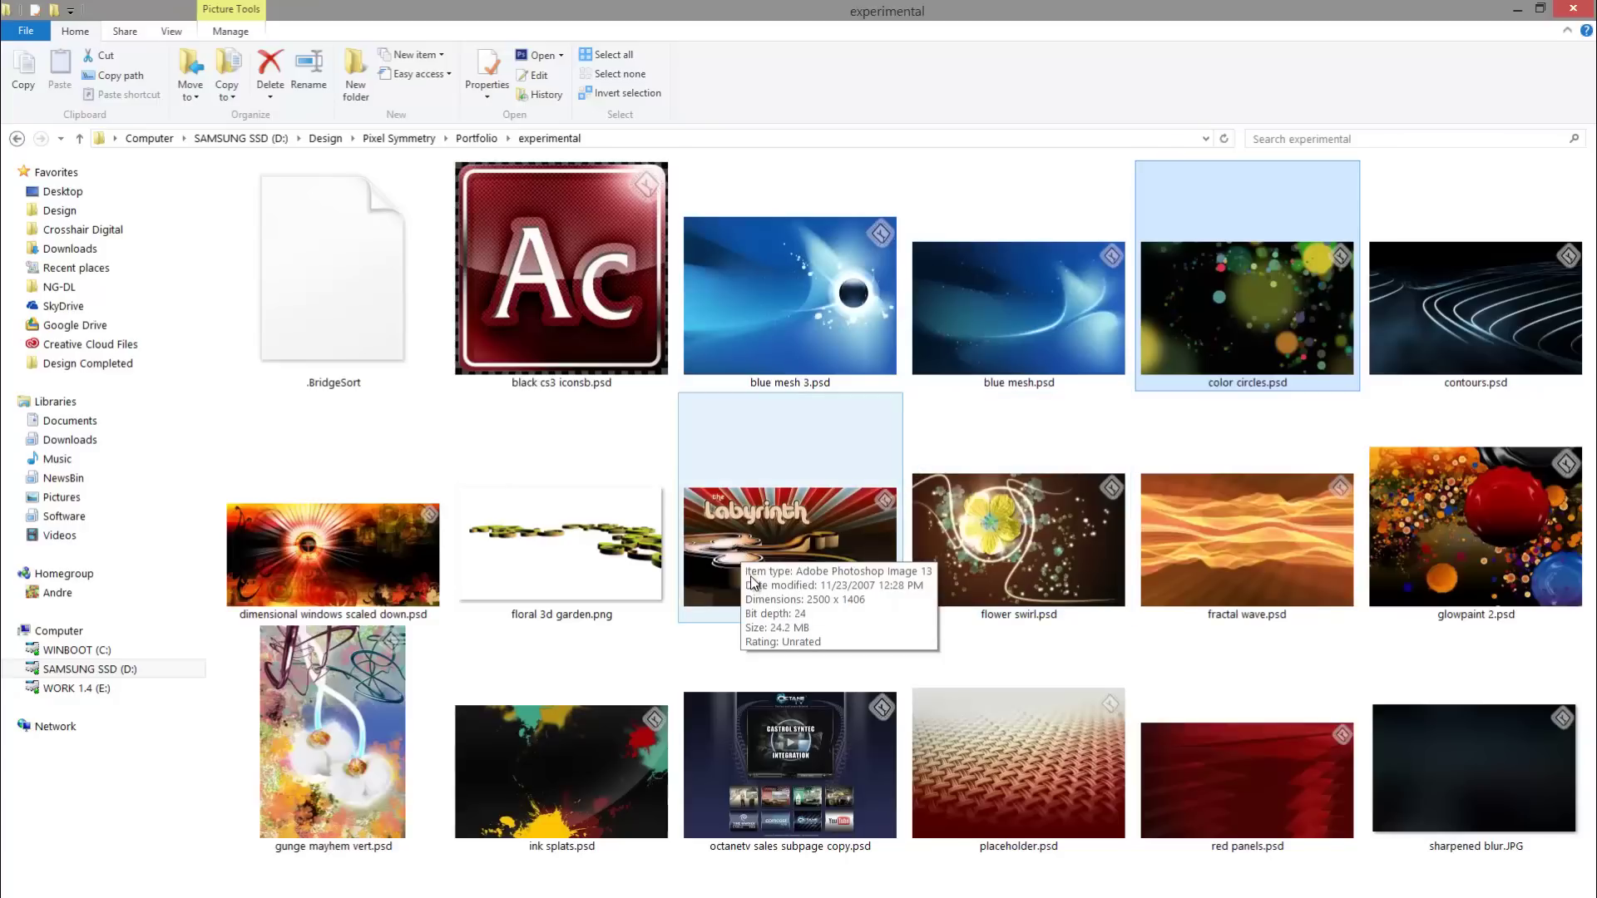
left_click(618, 582)
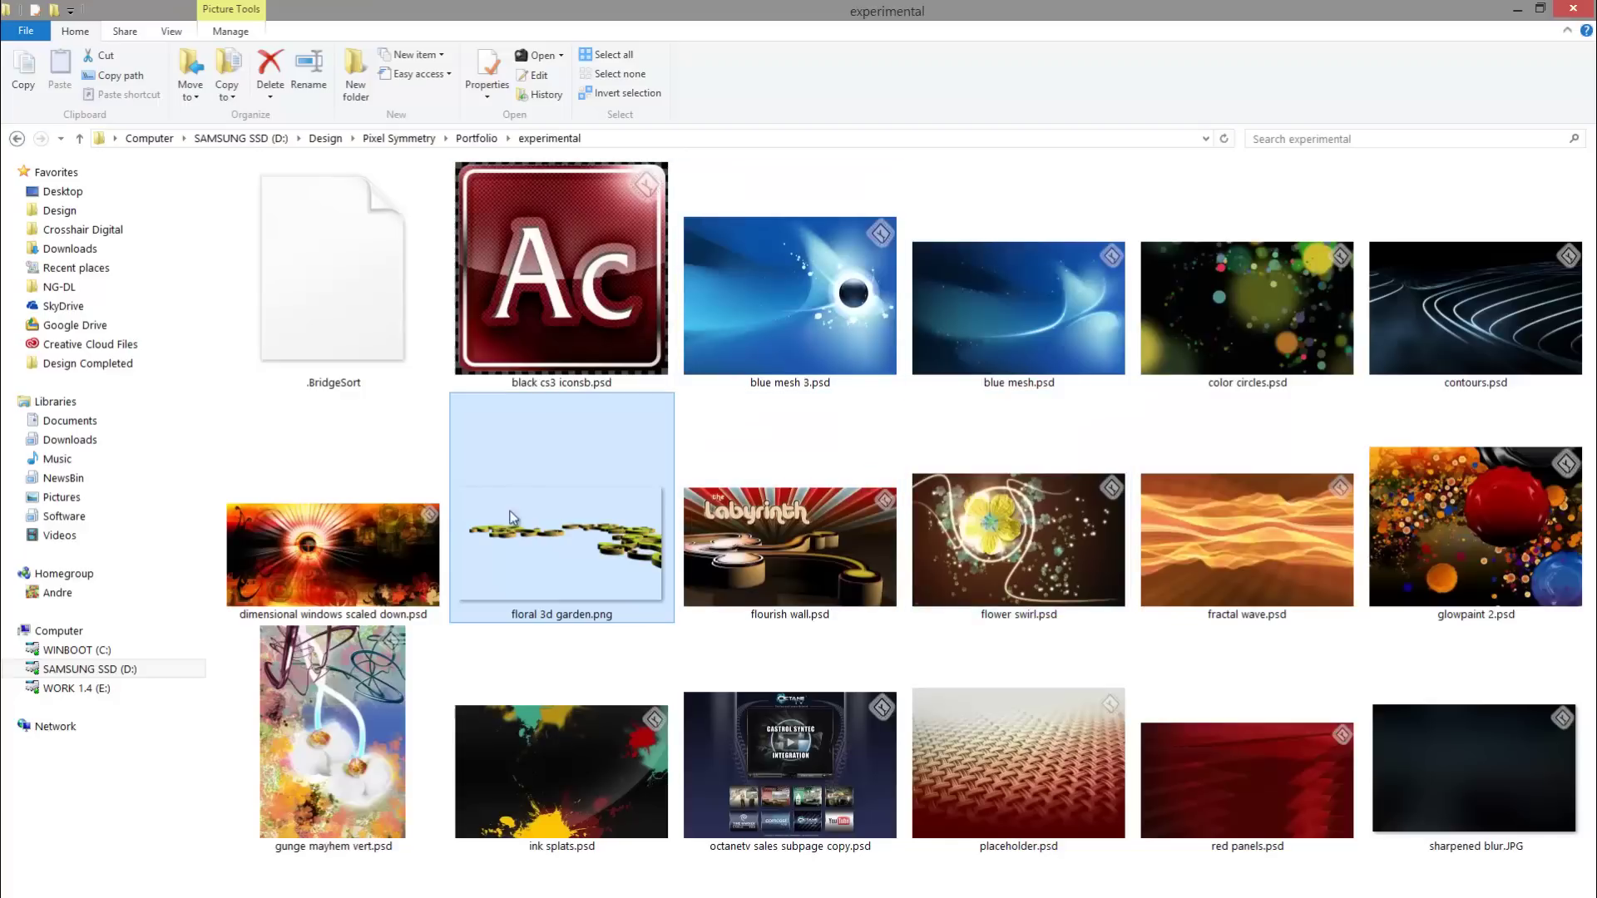
left_click(781, 533)
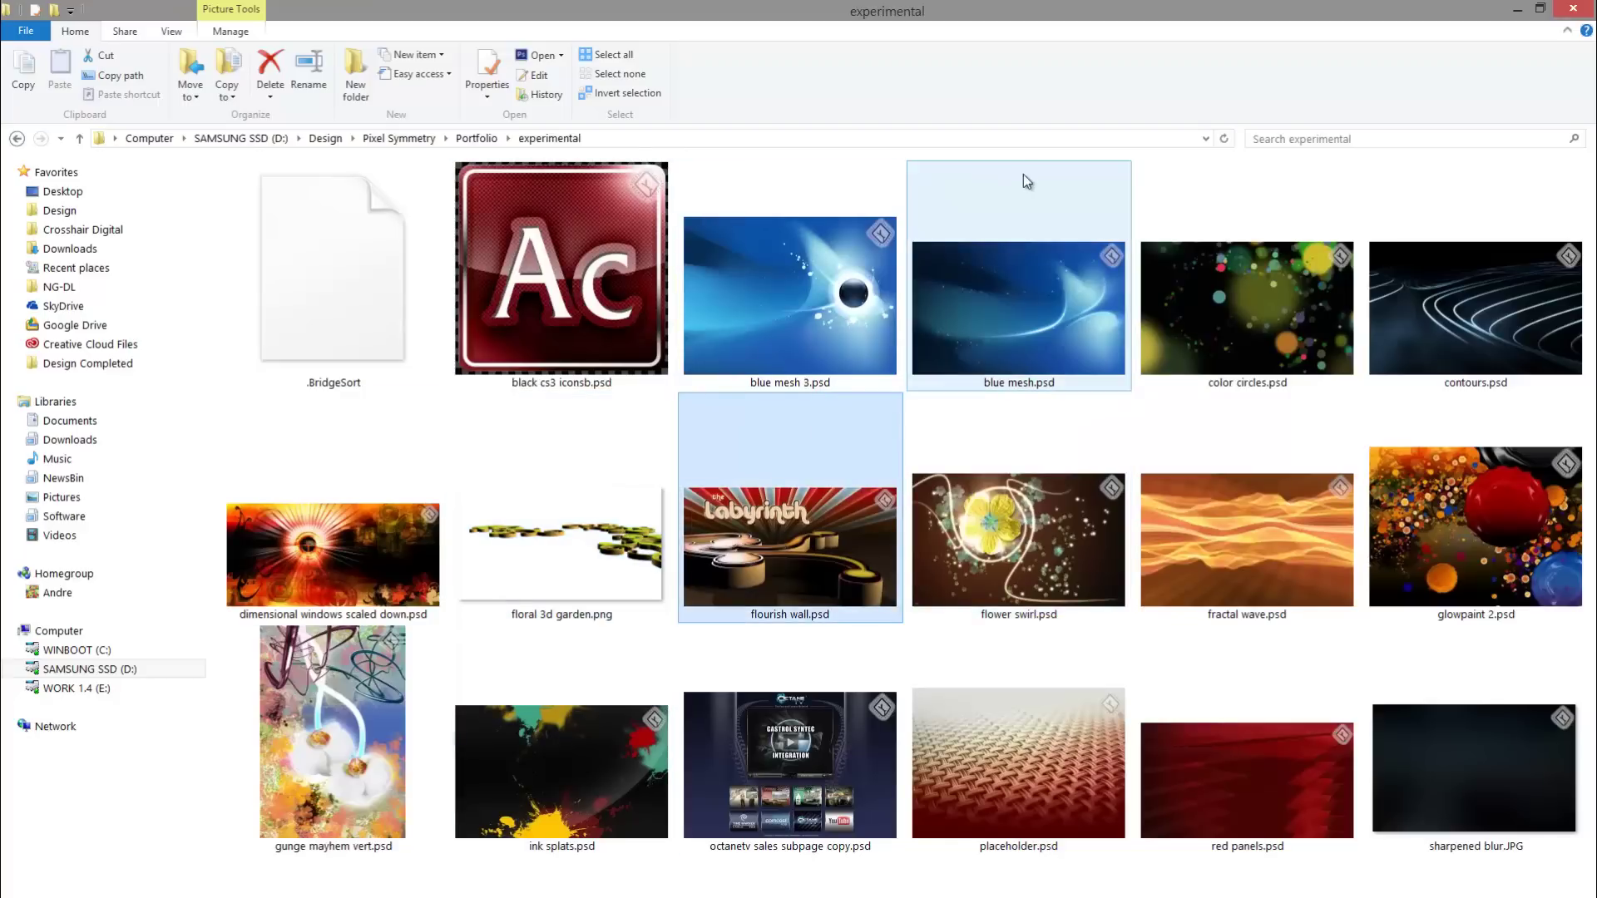
right_click(589, 532)
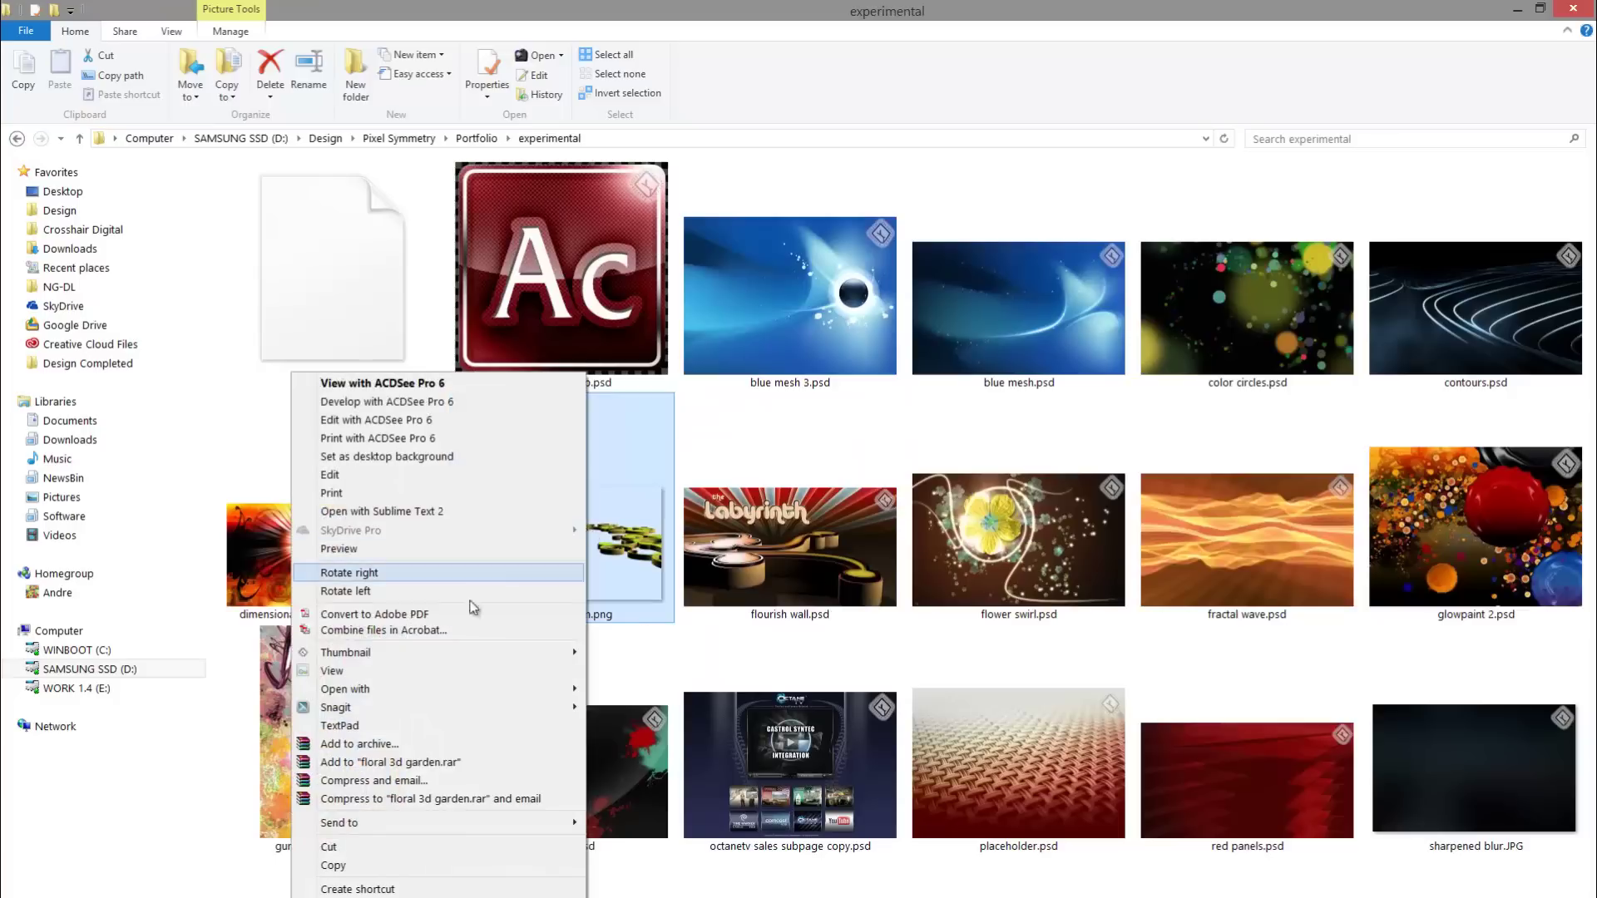
left_click(412, 672)
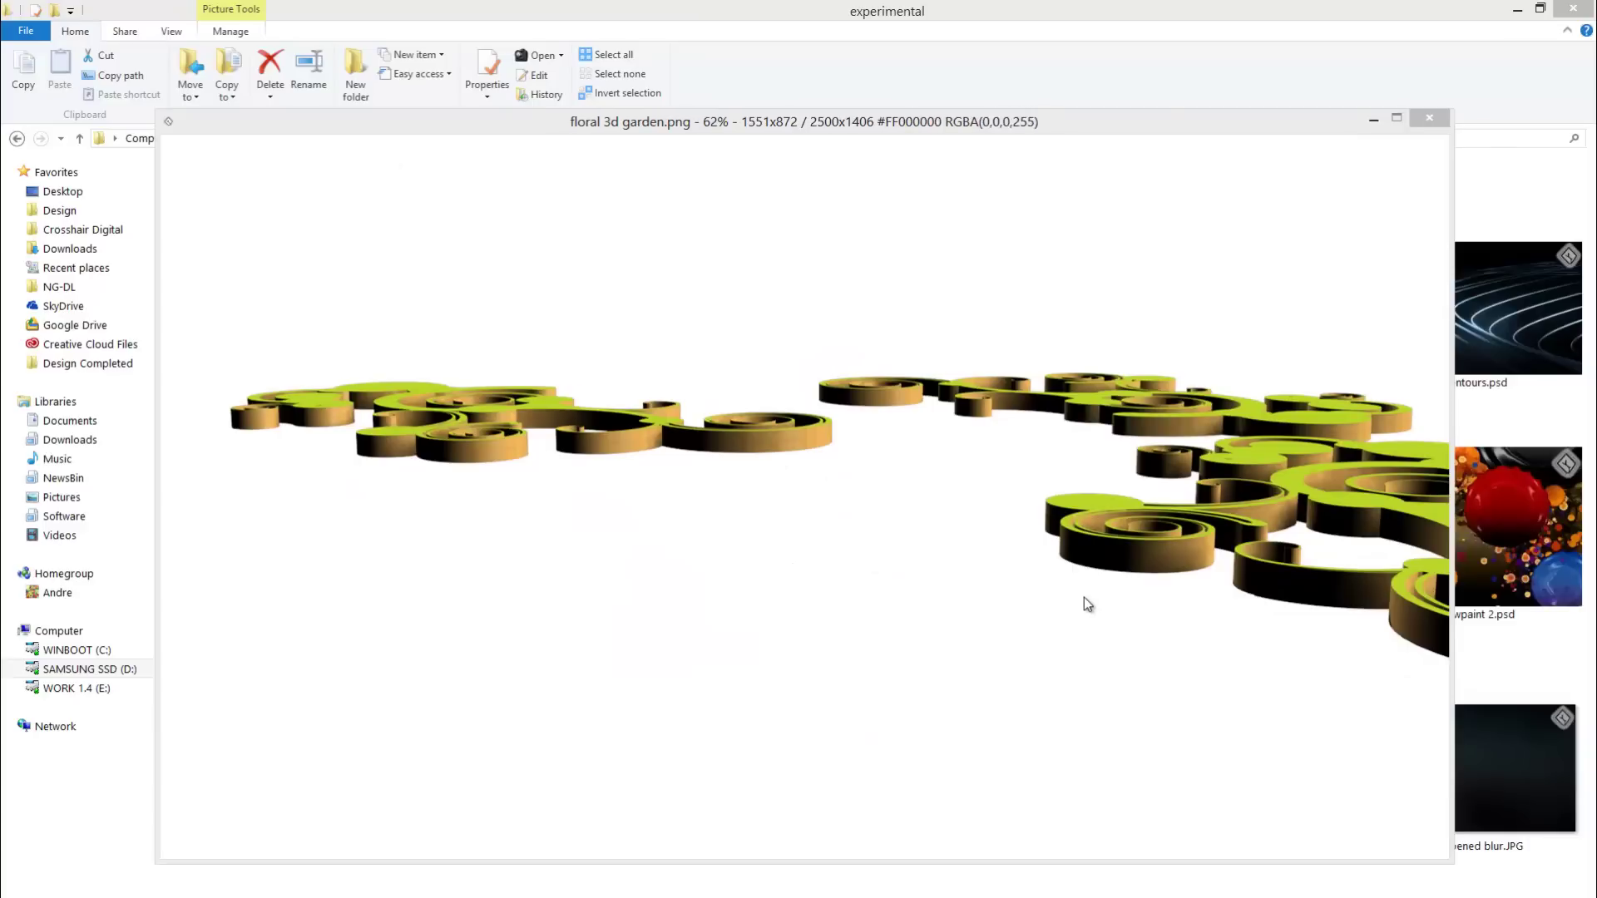
left_click_drag(1045, 124, 1020, 112)
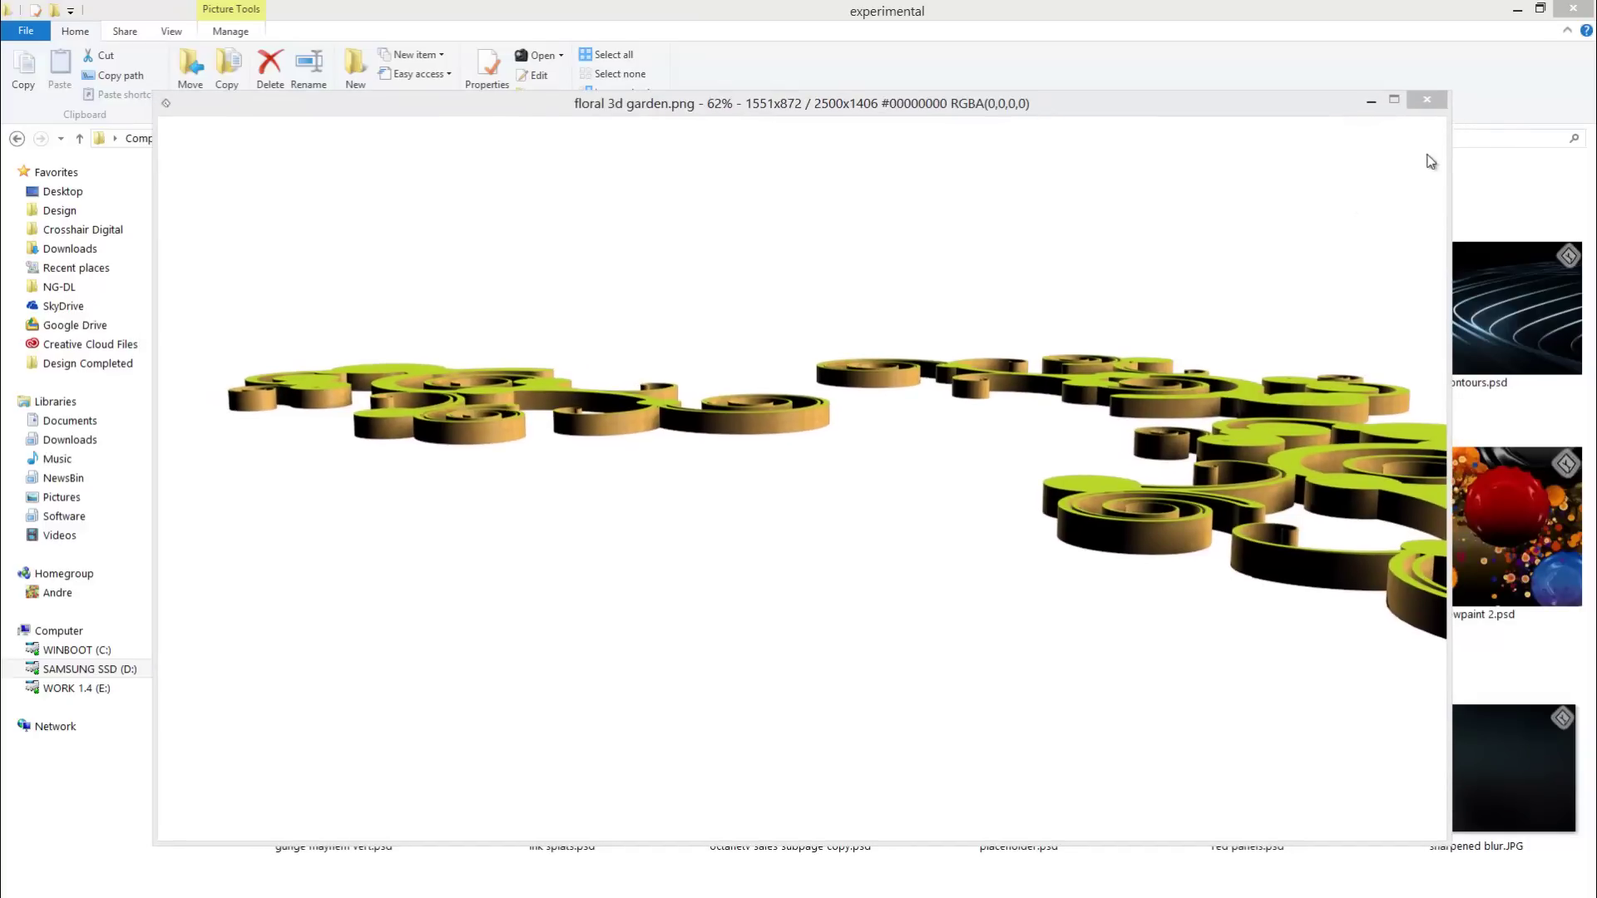
left_click(1428, 100)
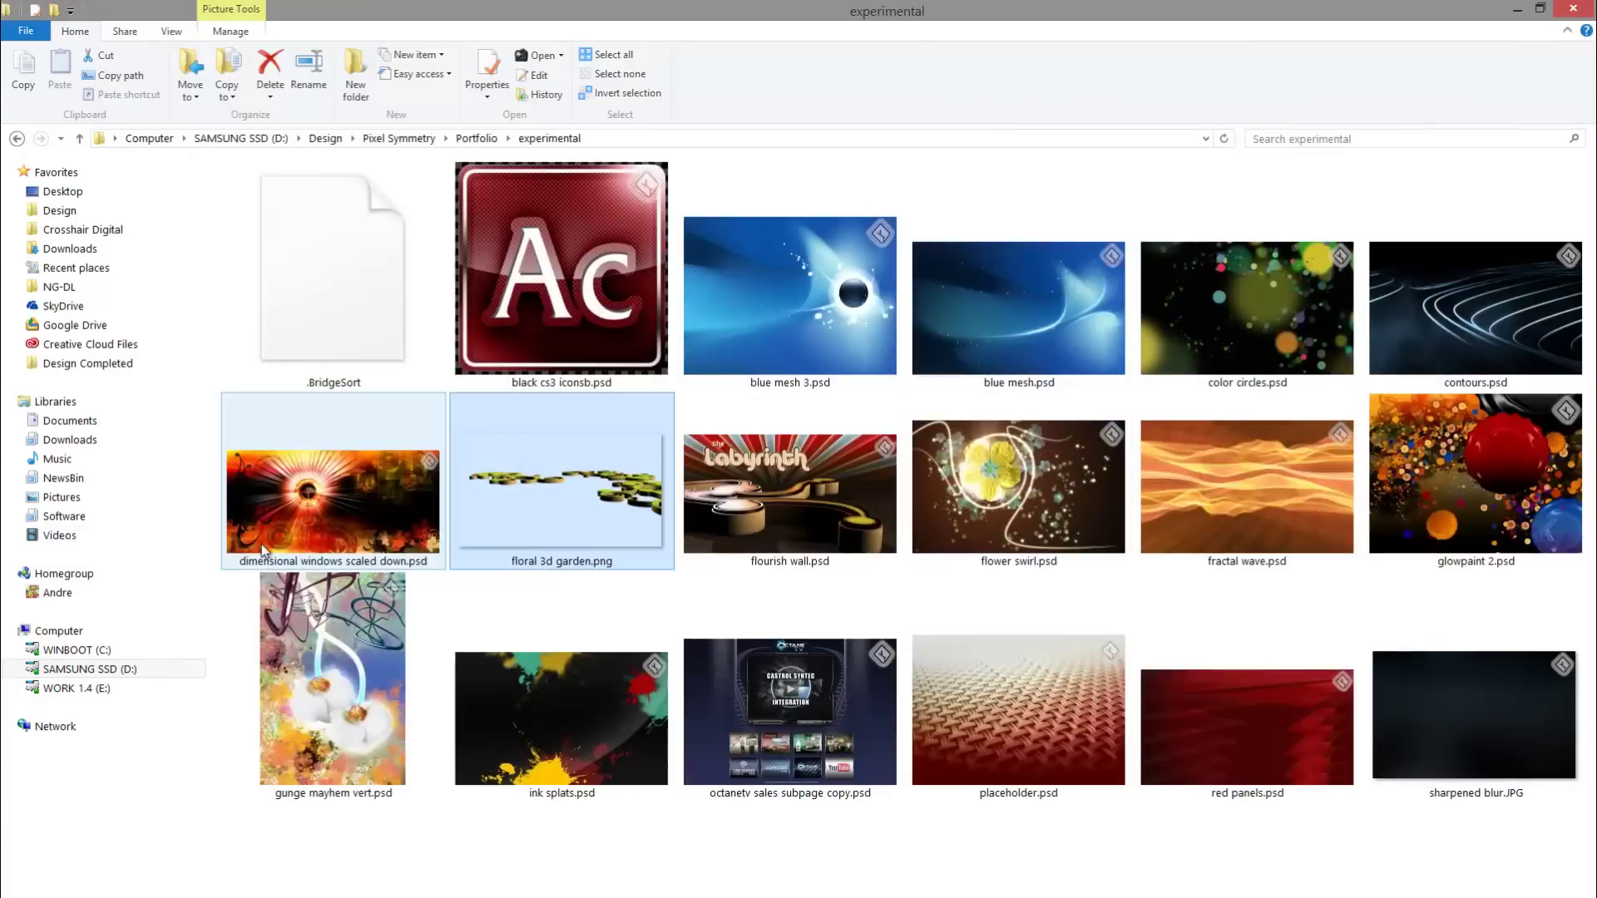
Look over floral 3d garden.png's Thumbnail options, then go up to the Portfolio folder
right_click(551, 492)
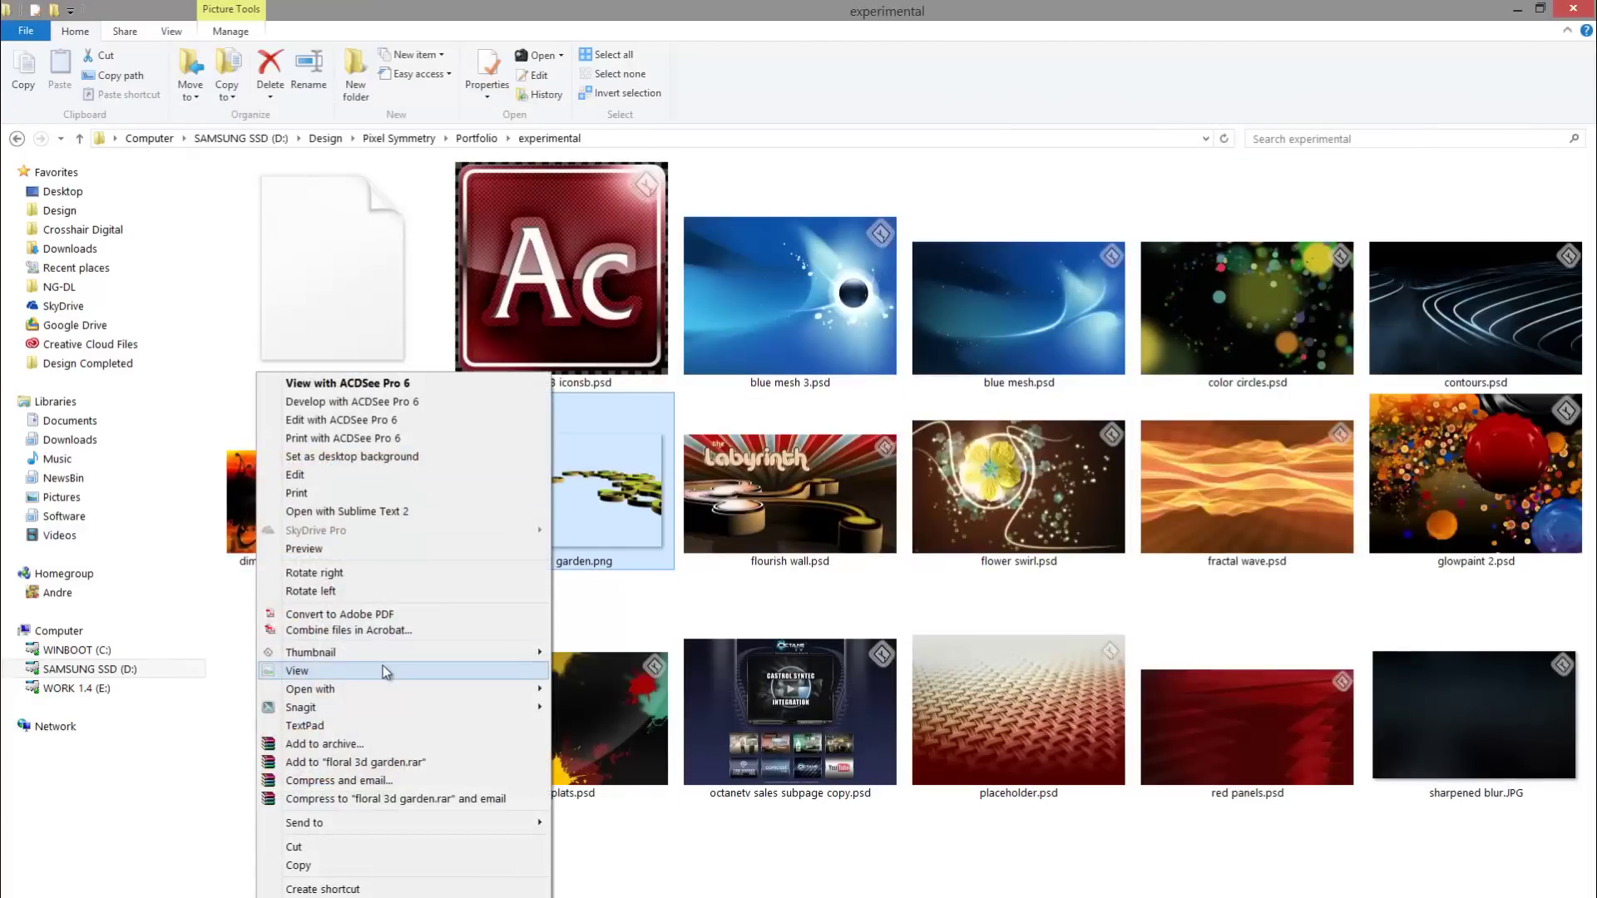
mouse_move(379, 654)
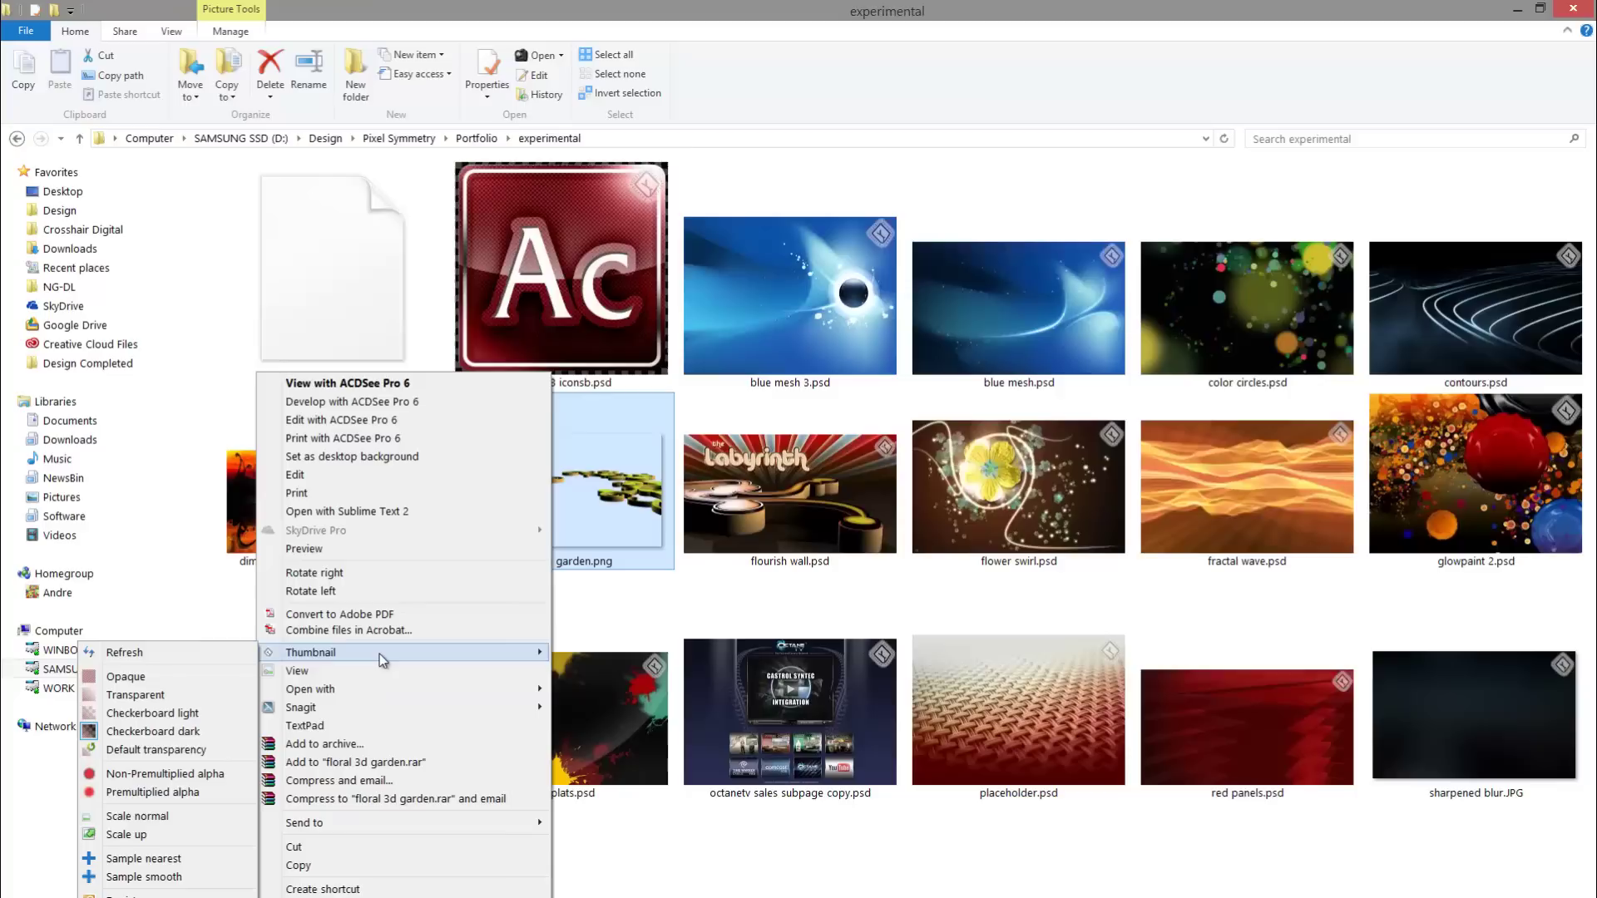
left_click(476, 140)
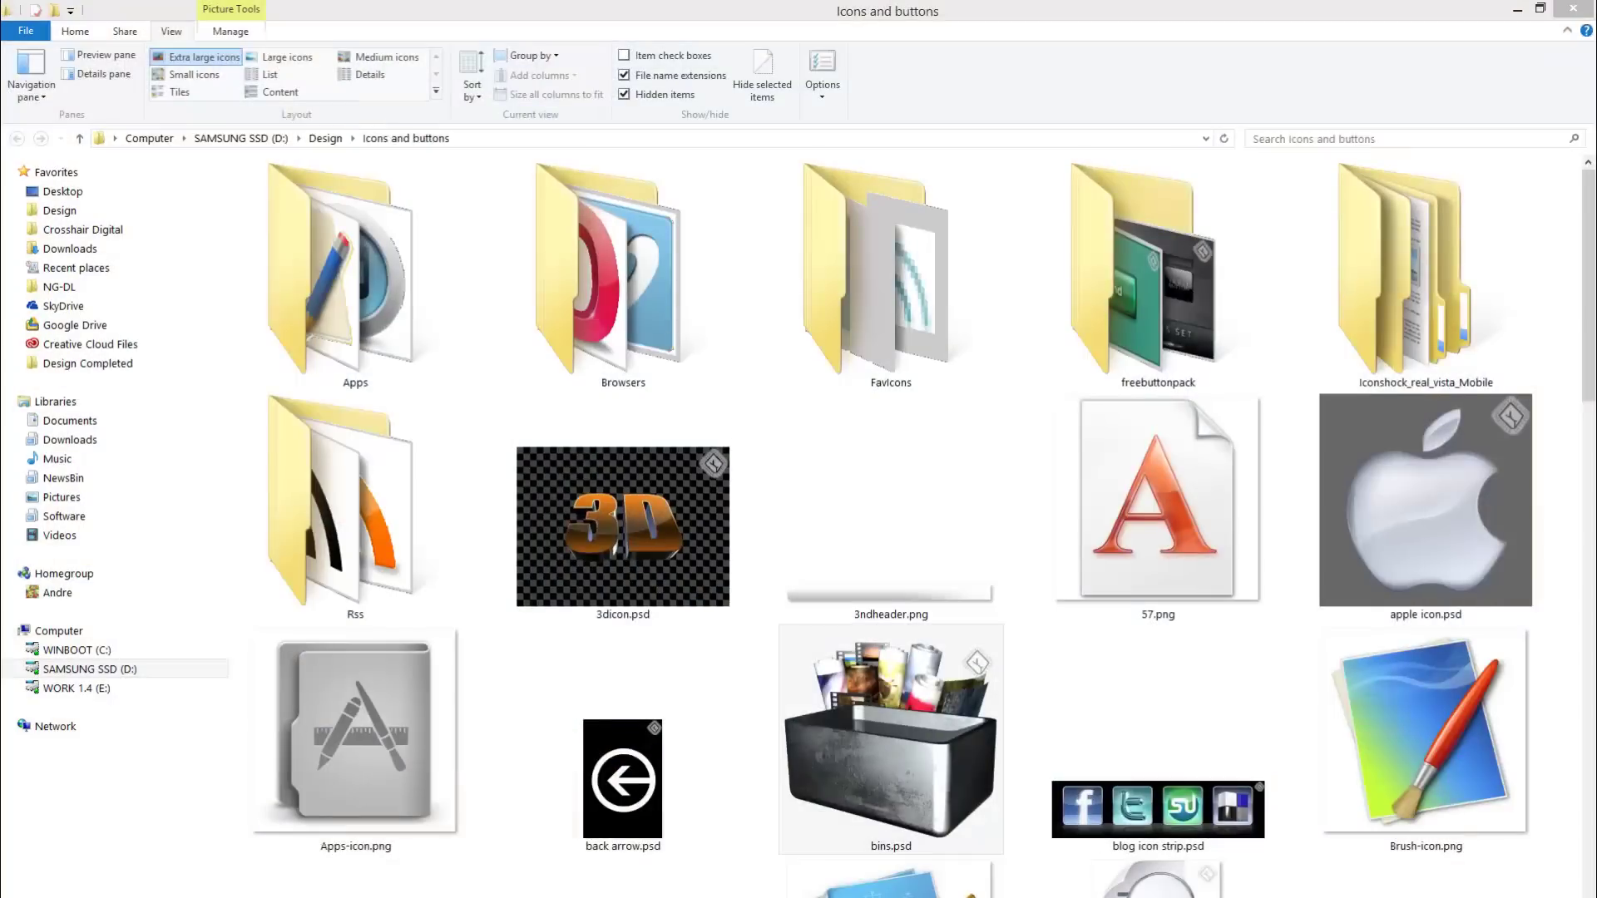
Select bins.psd and scroll down through the Icons and buttons thumbnails
left_click(827, 836)
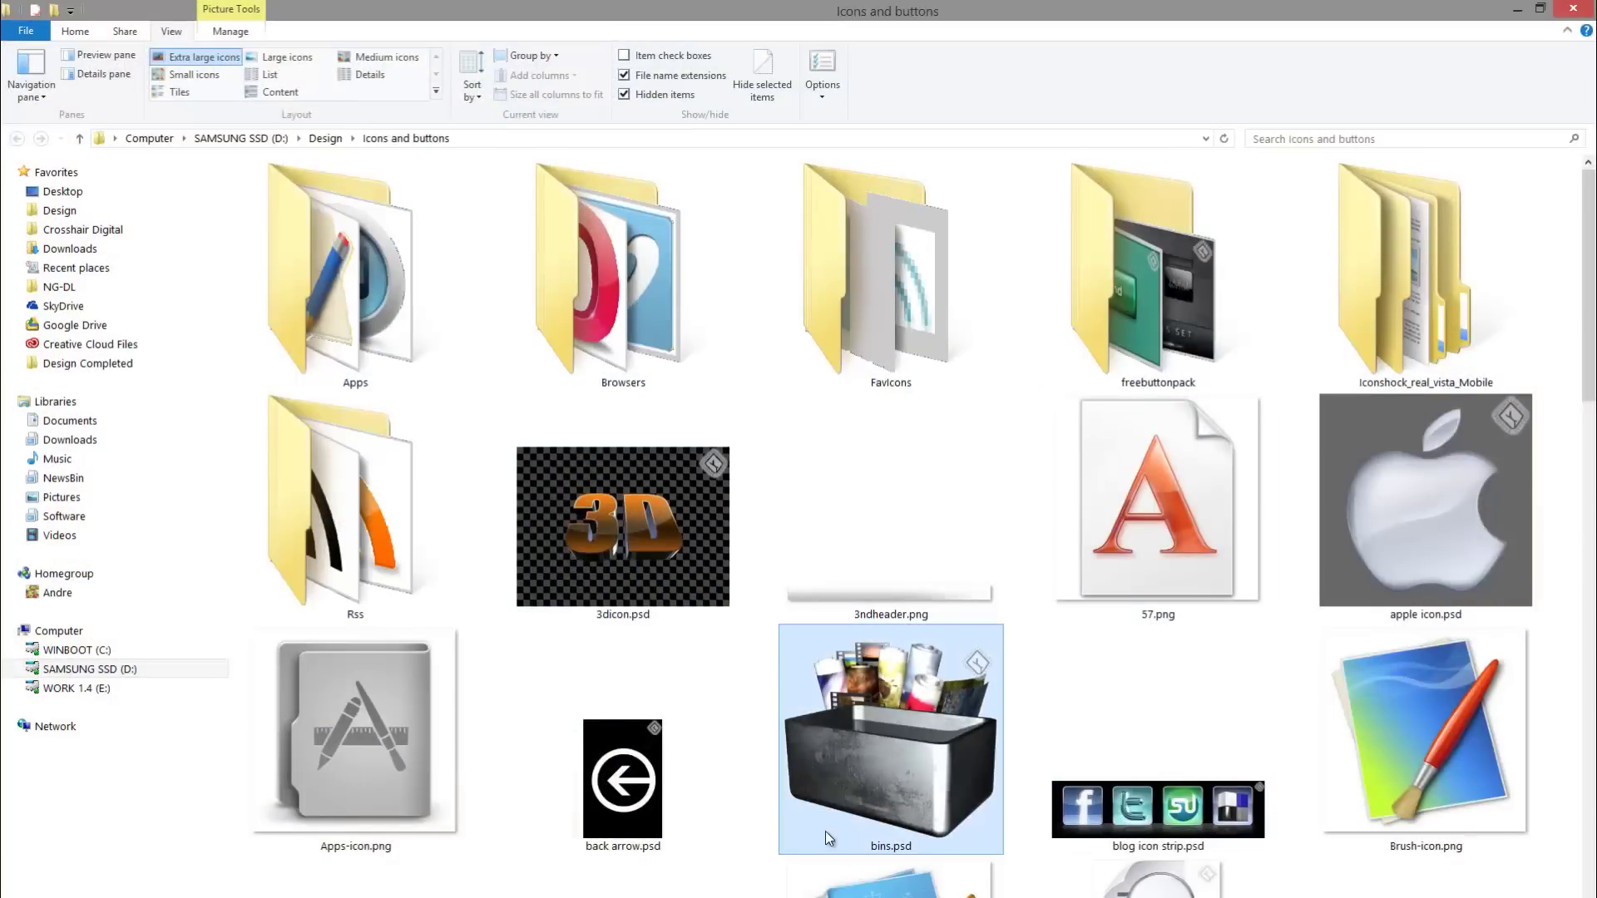
scroll(1035, 759, "down", 5)
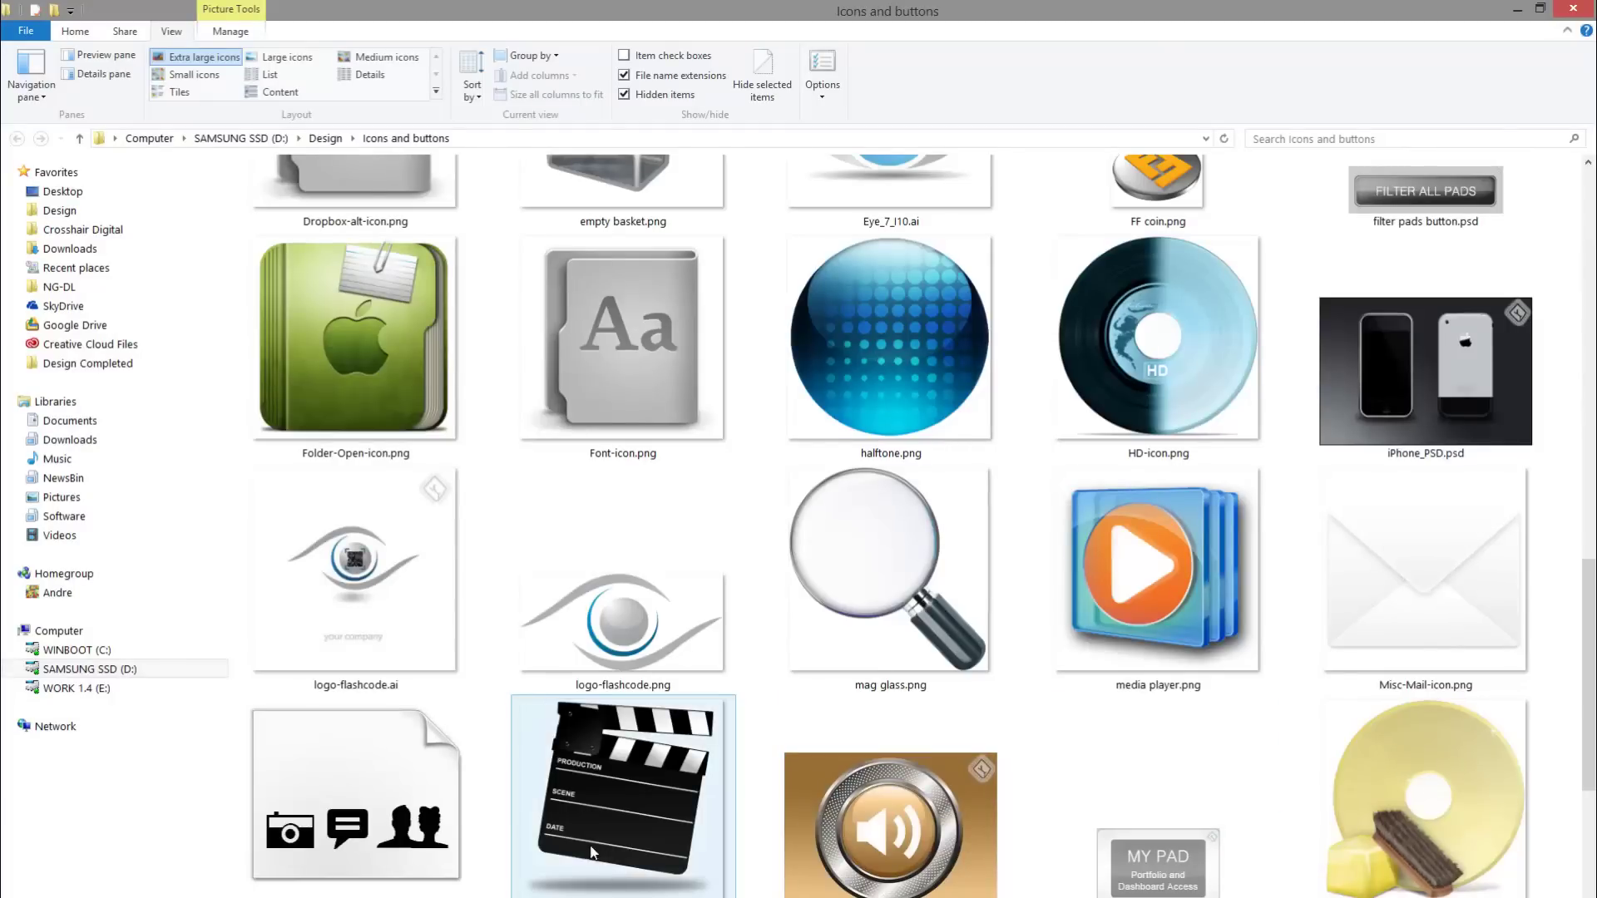
scroll(582, 641, "down", 3)
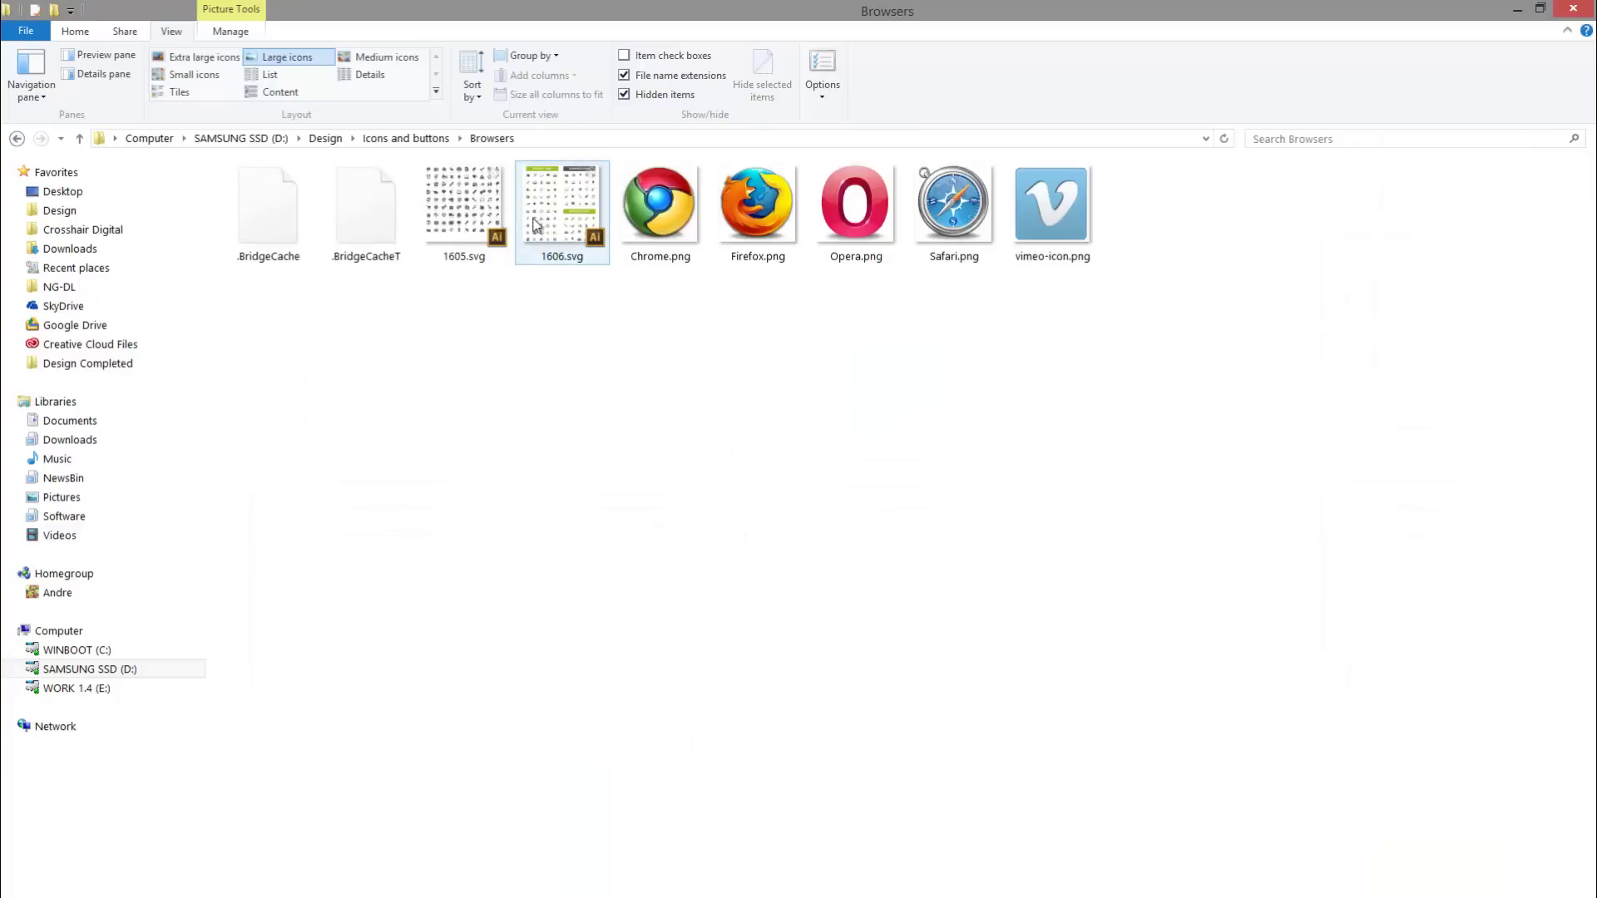
Switch the Browsers folder's view to Extra large icons
right_click(582, 426)
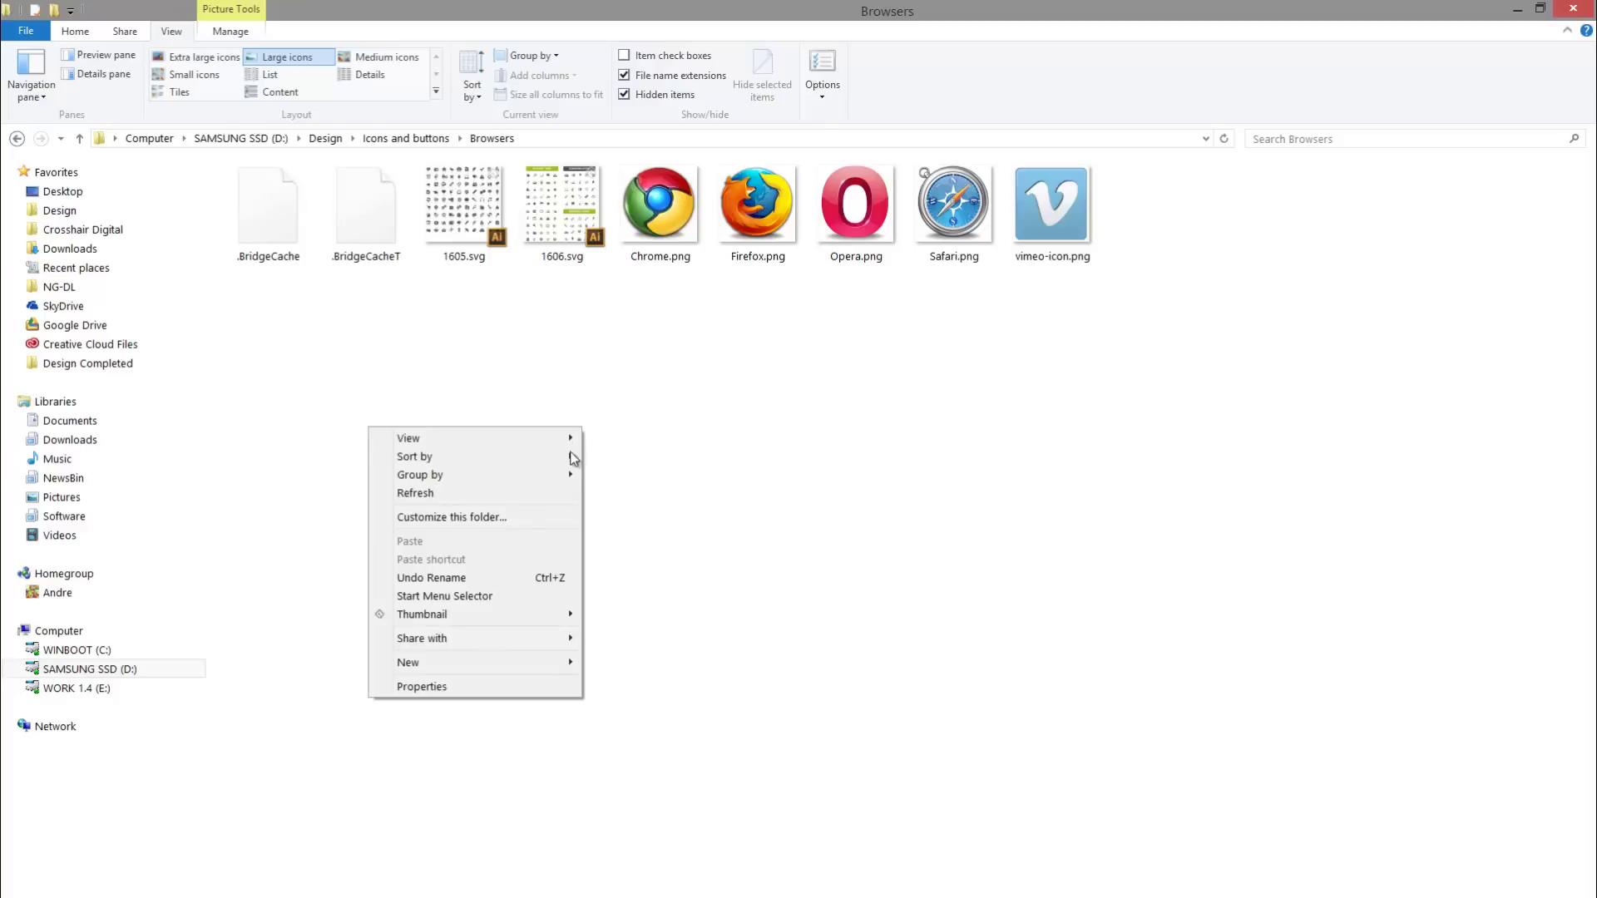
mouse_move(532, 456)
mouse_move(453, 431)
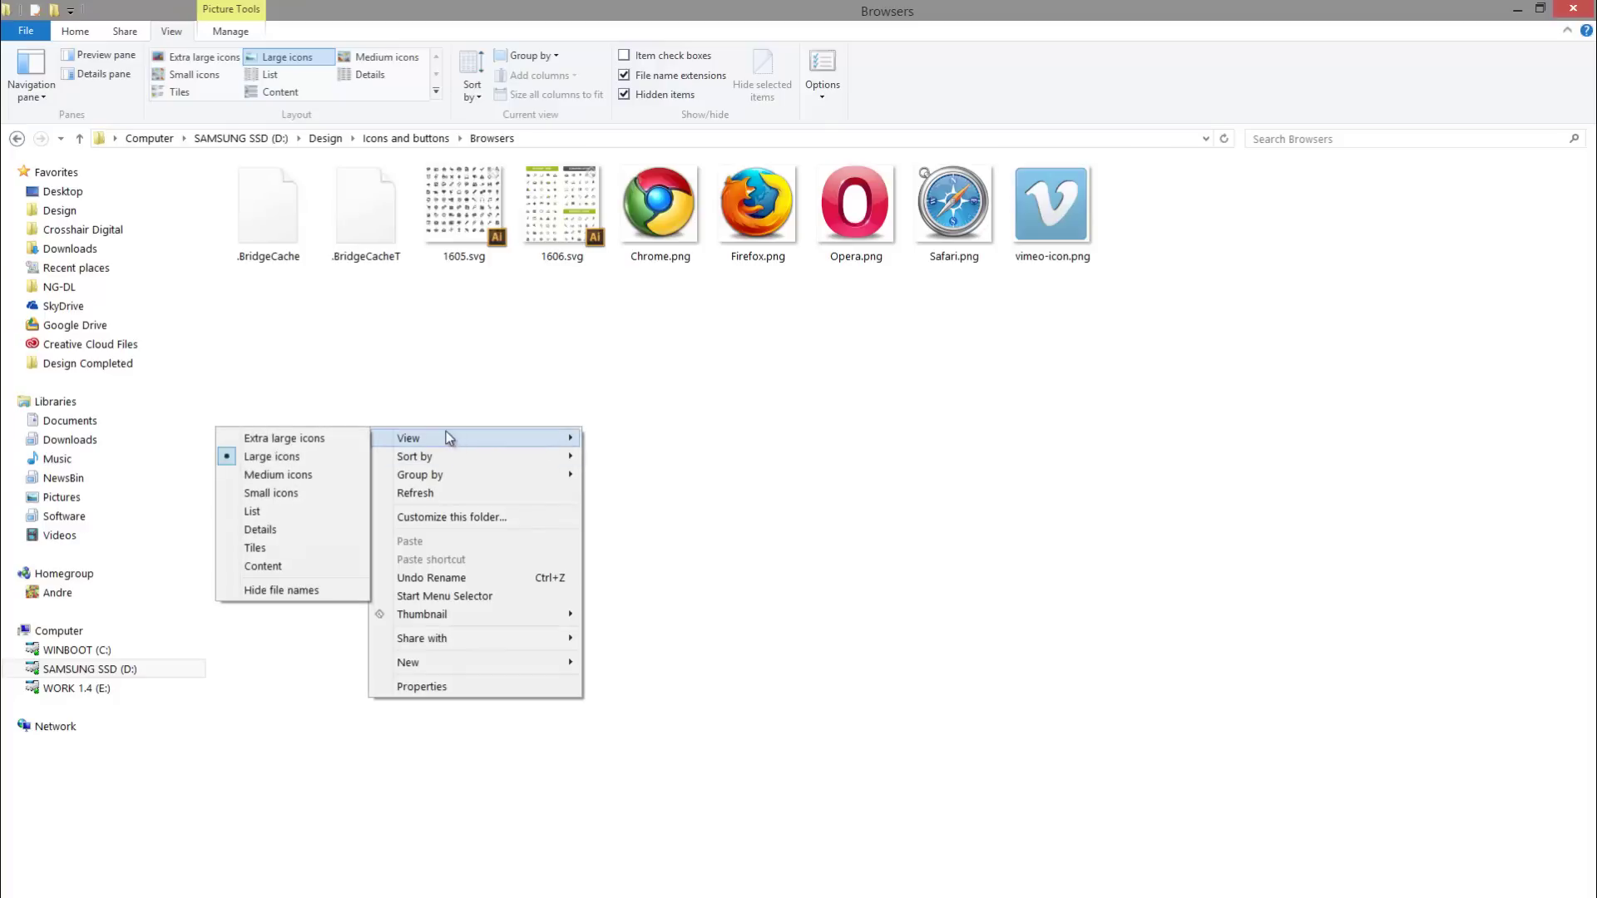
left_click(299, 436)
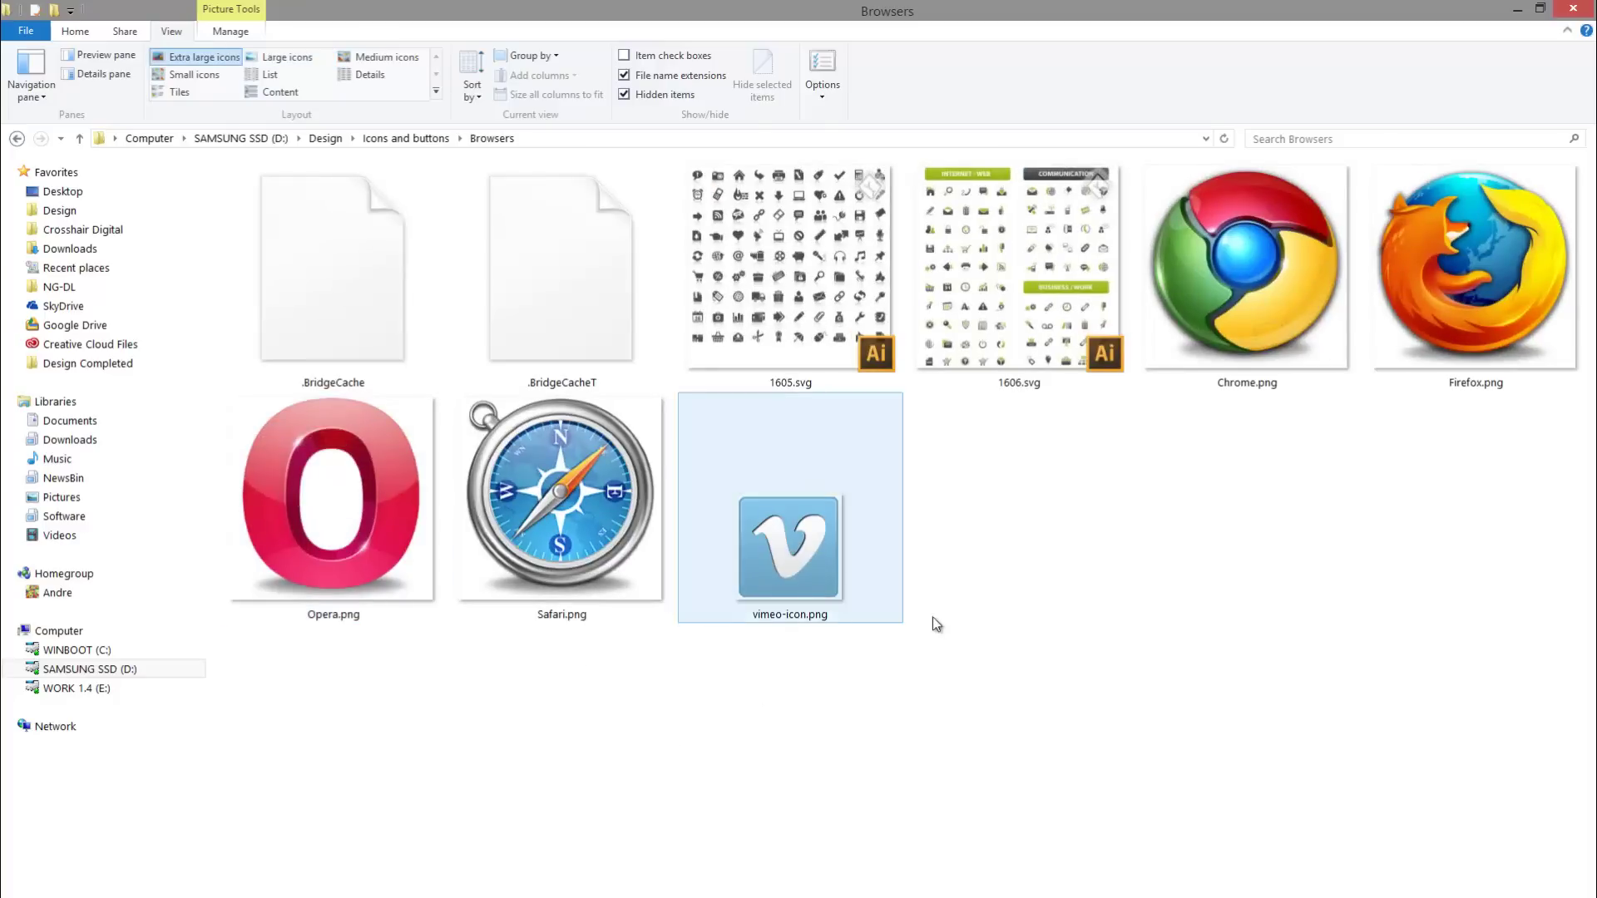
Return to Icons and buttons and set silver button.psd's thumbnail to Checkerboard dark
key("BackSpace")
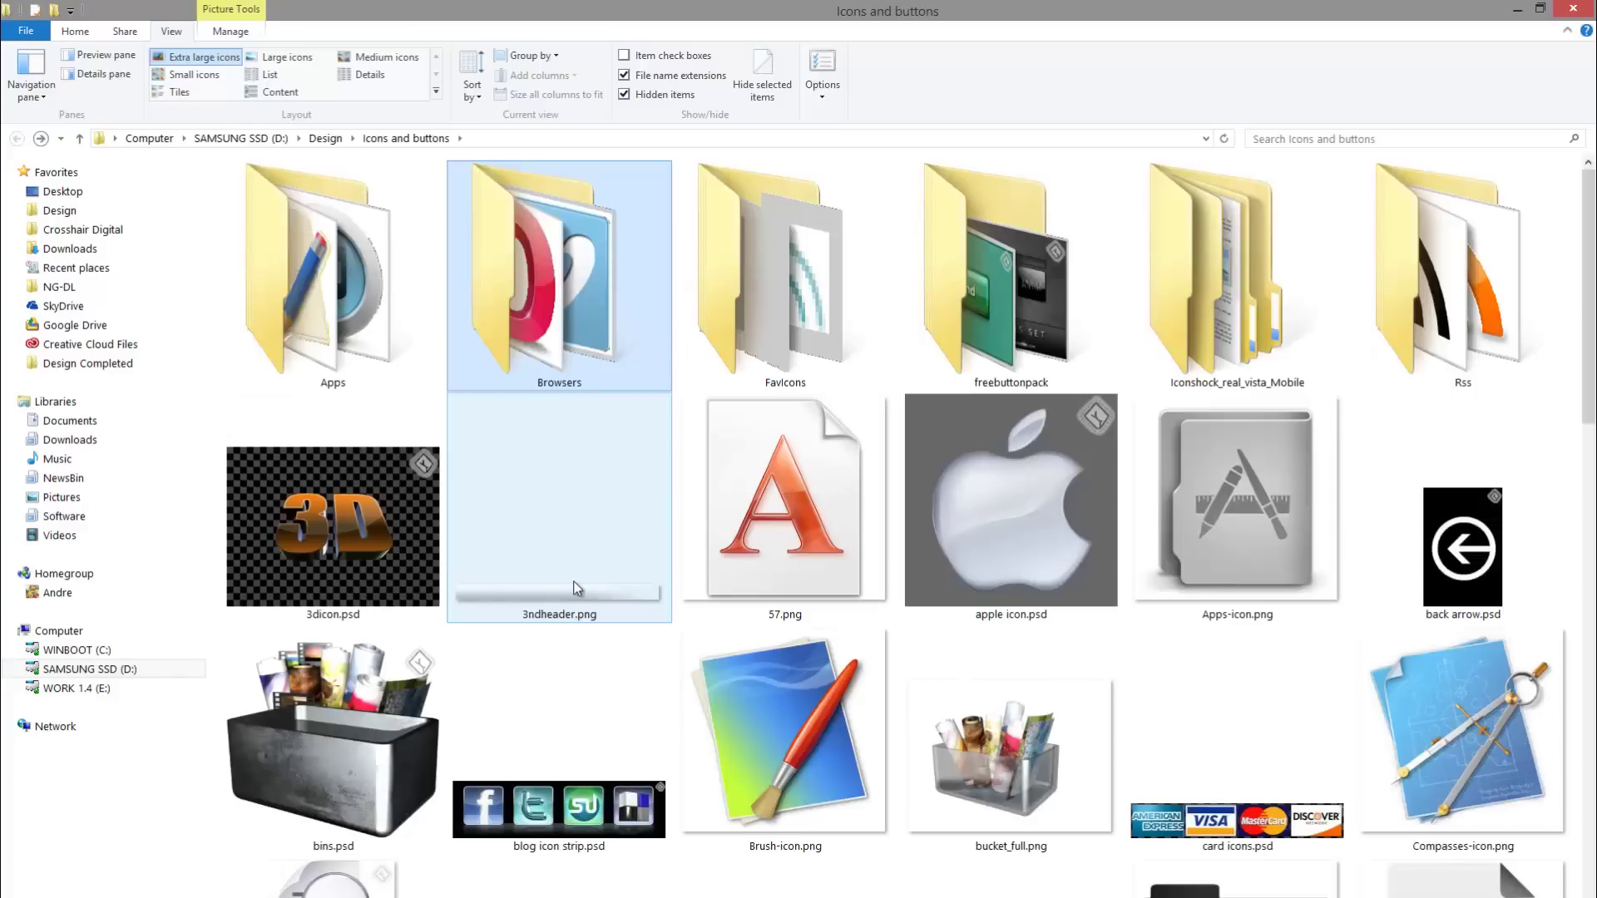
scroll(582, 599, "down", 10)
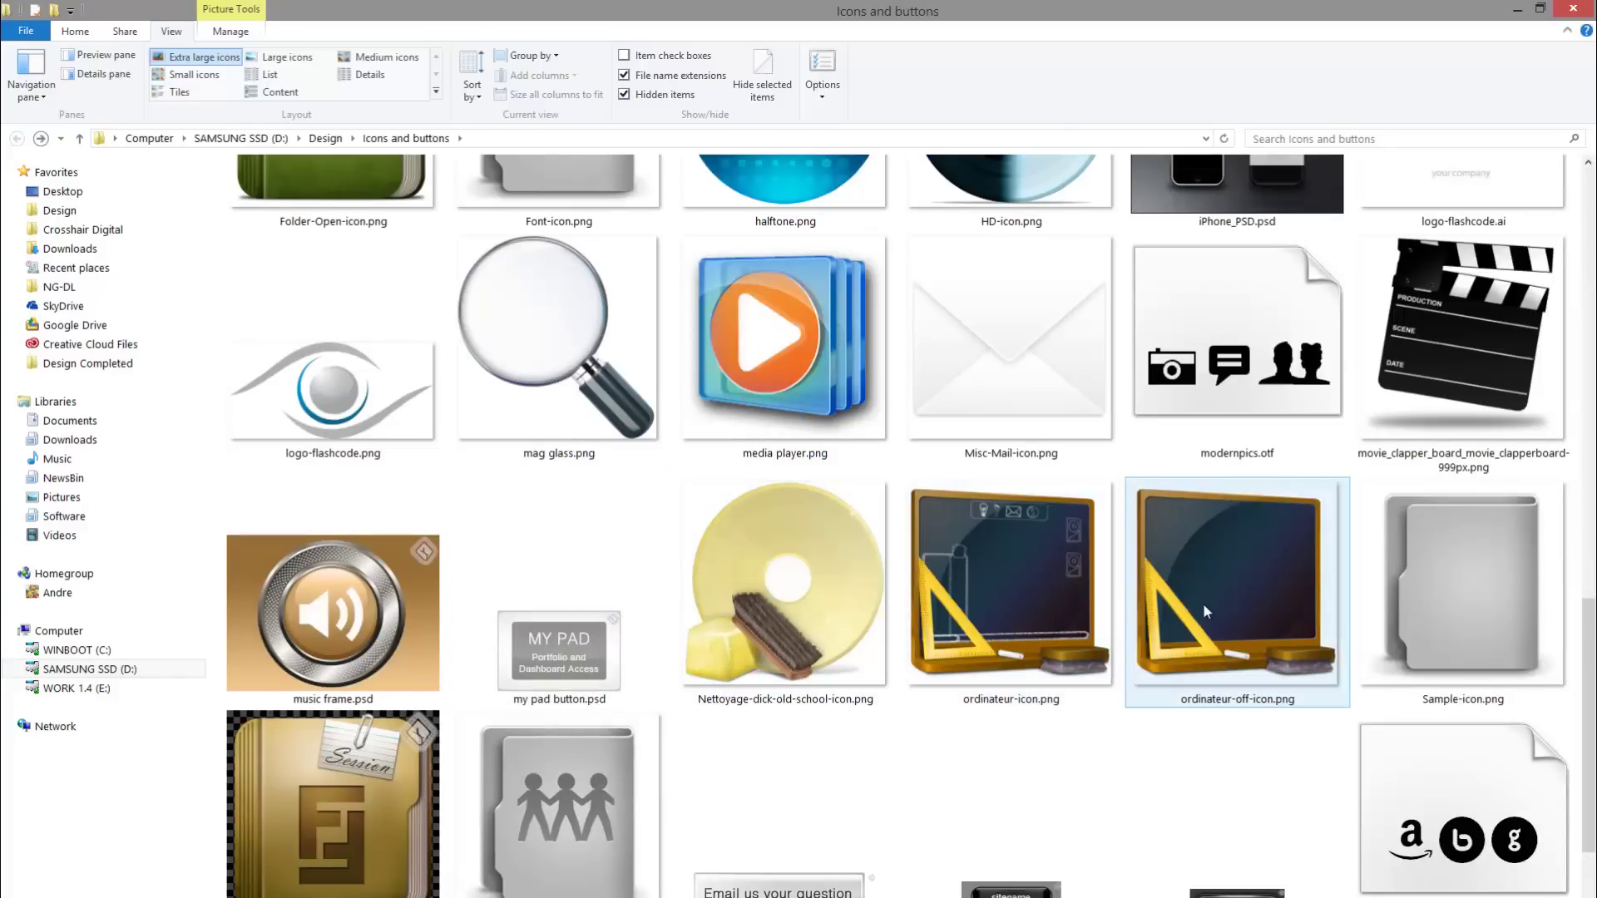
scroll(1123, 845, "down", 2)
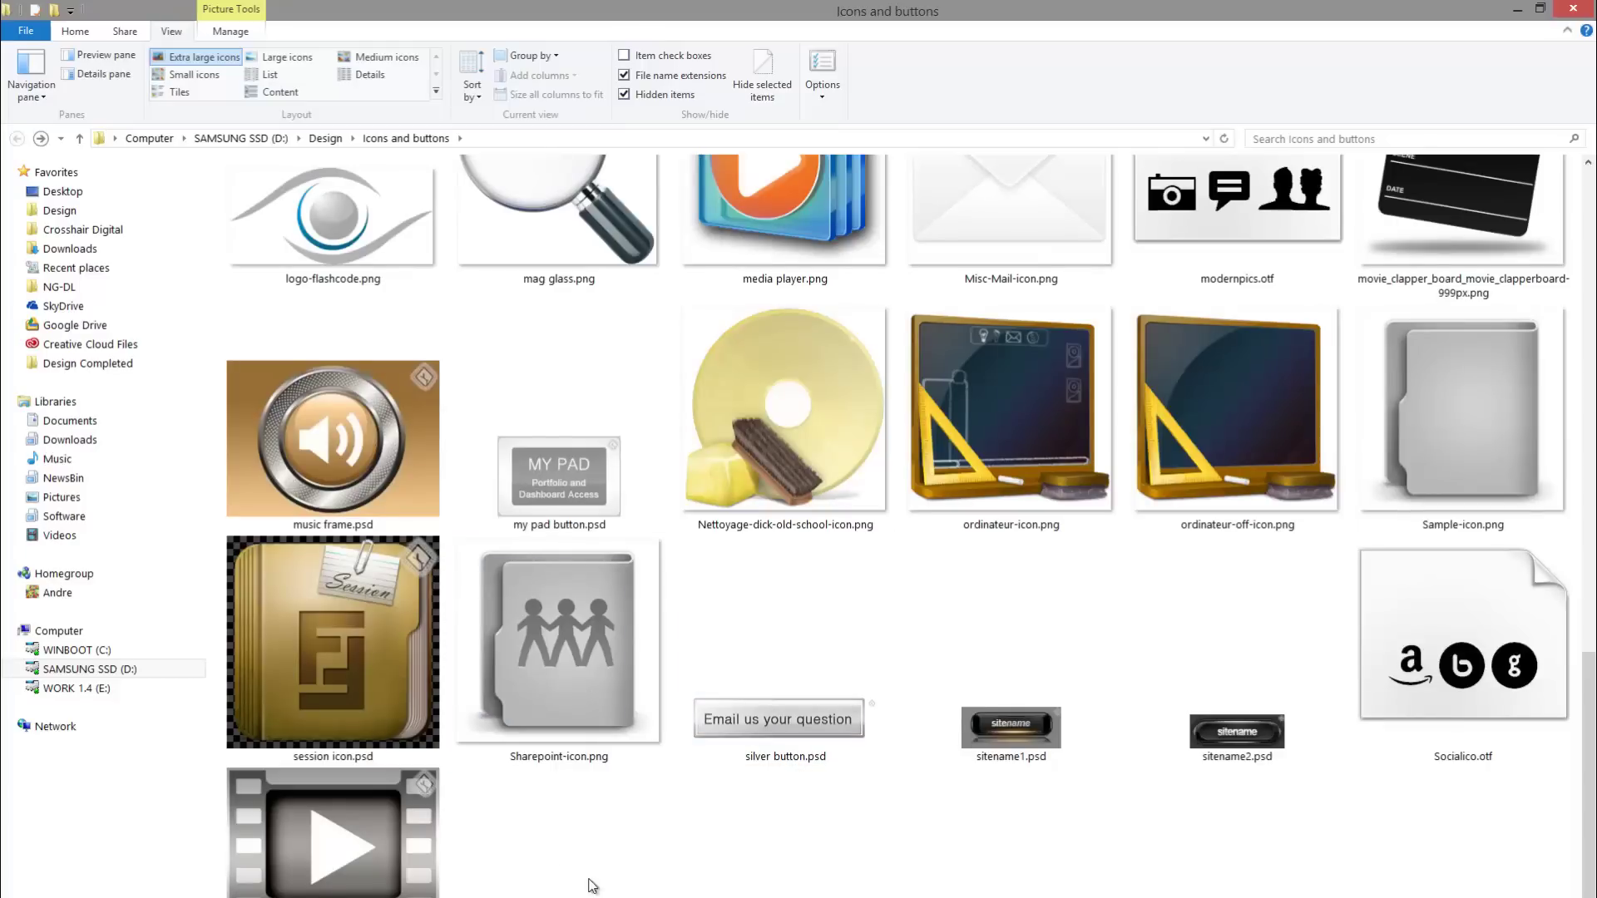
right_click(756, 714)
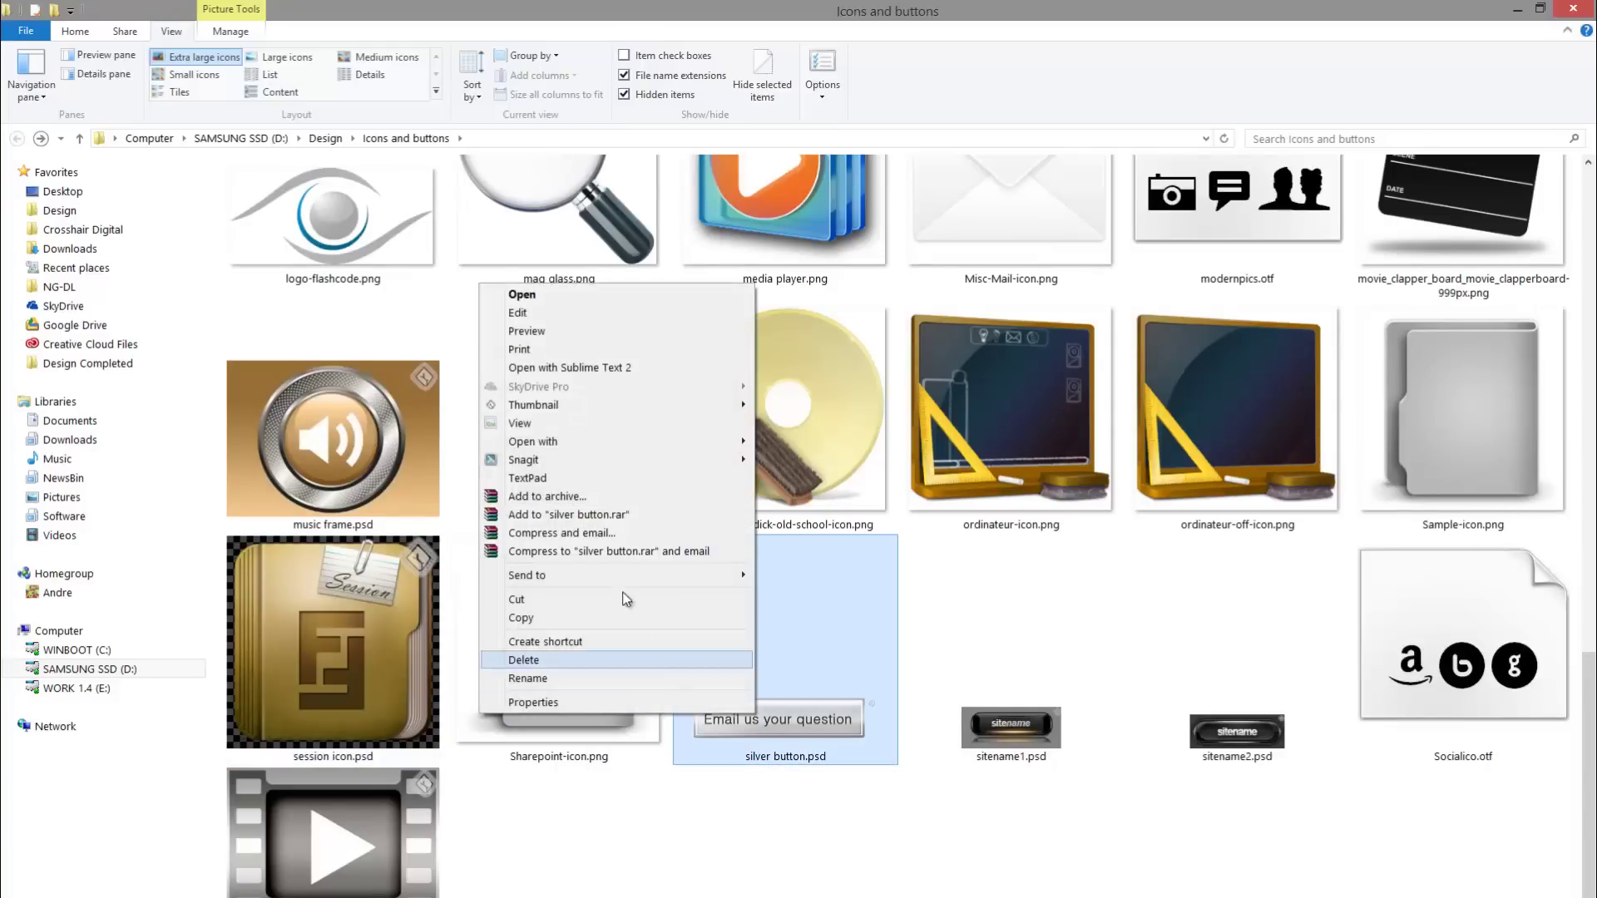
mouse_move(532, 405)
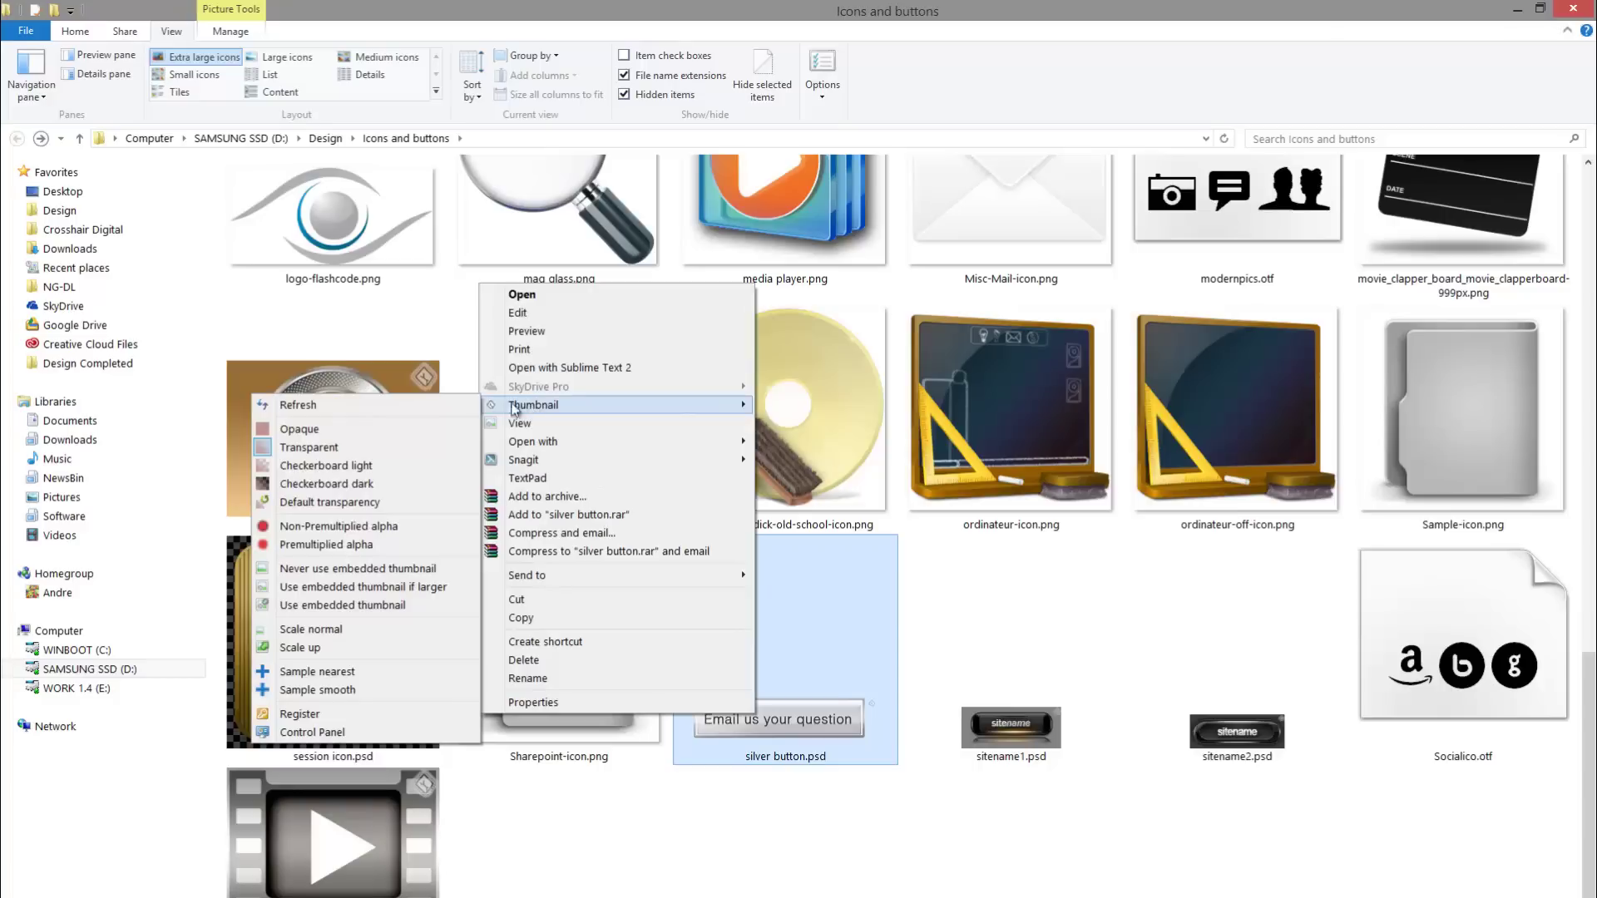
left_click(355, 484)
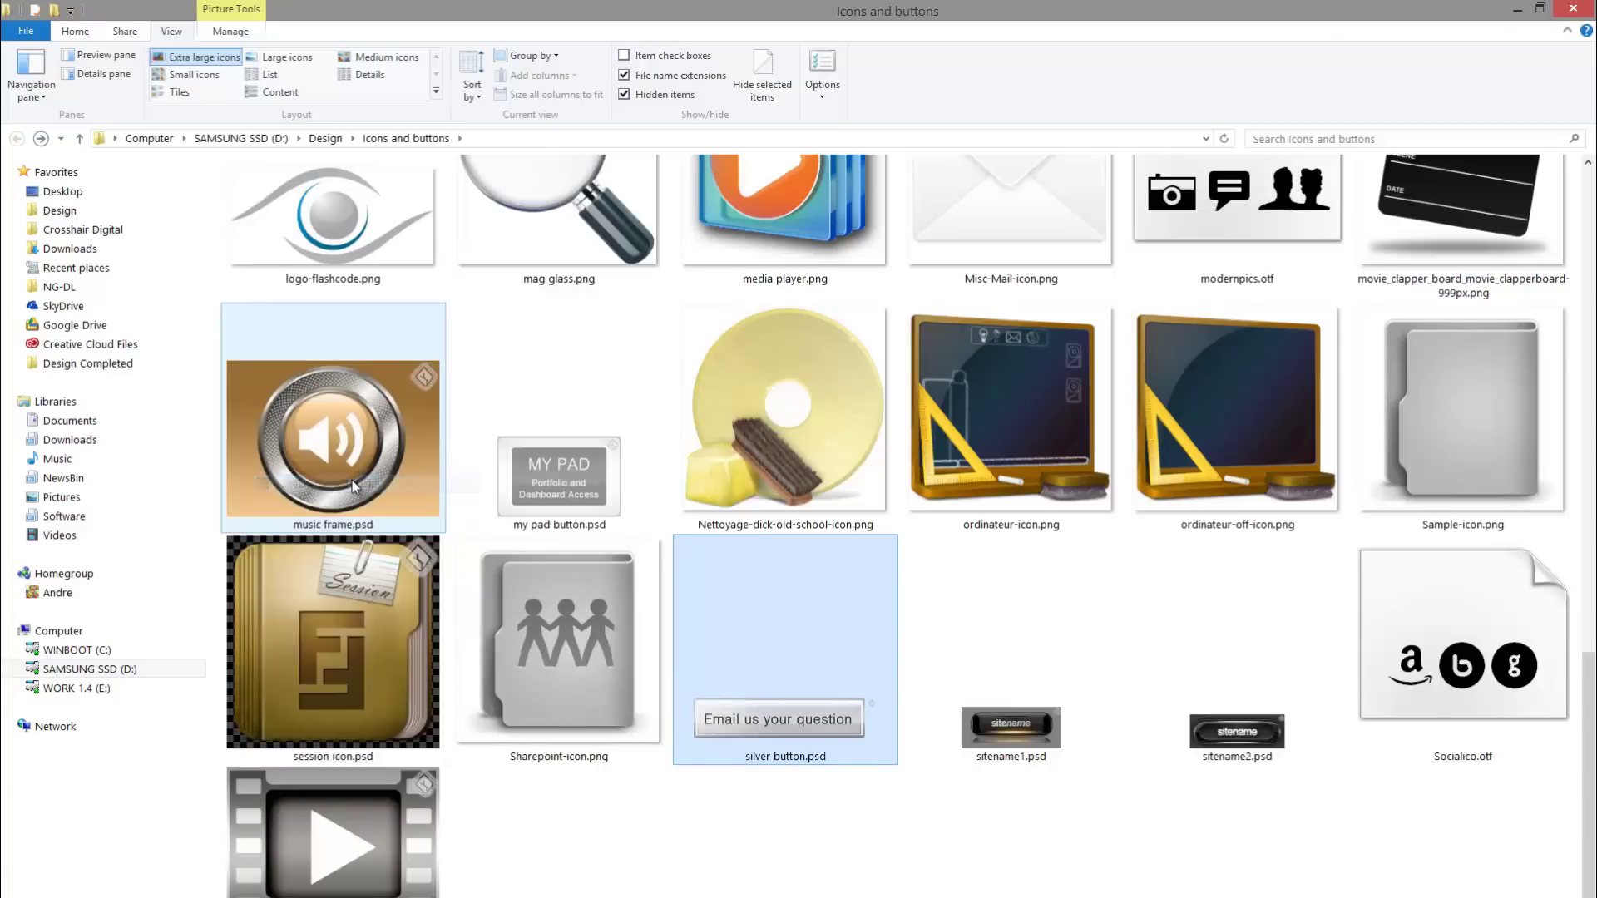
Set Checkerboard light on the silver button, sitename1 and sitename2 PSD thumbnails, then deselect
right_click(806, 727)
left_click_drag(832, 733, 1258, 813)
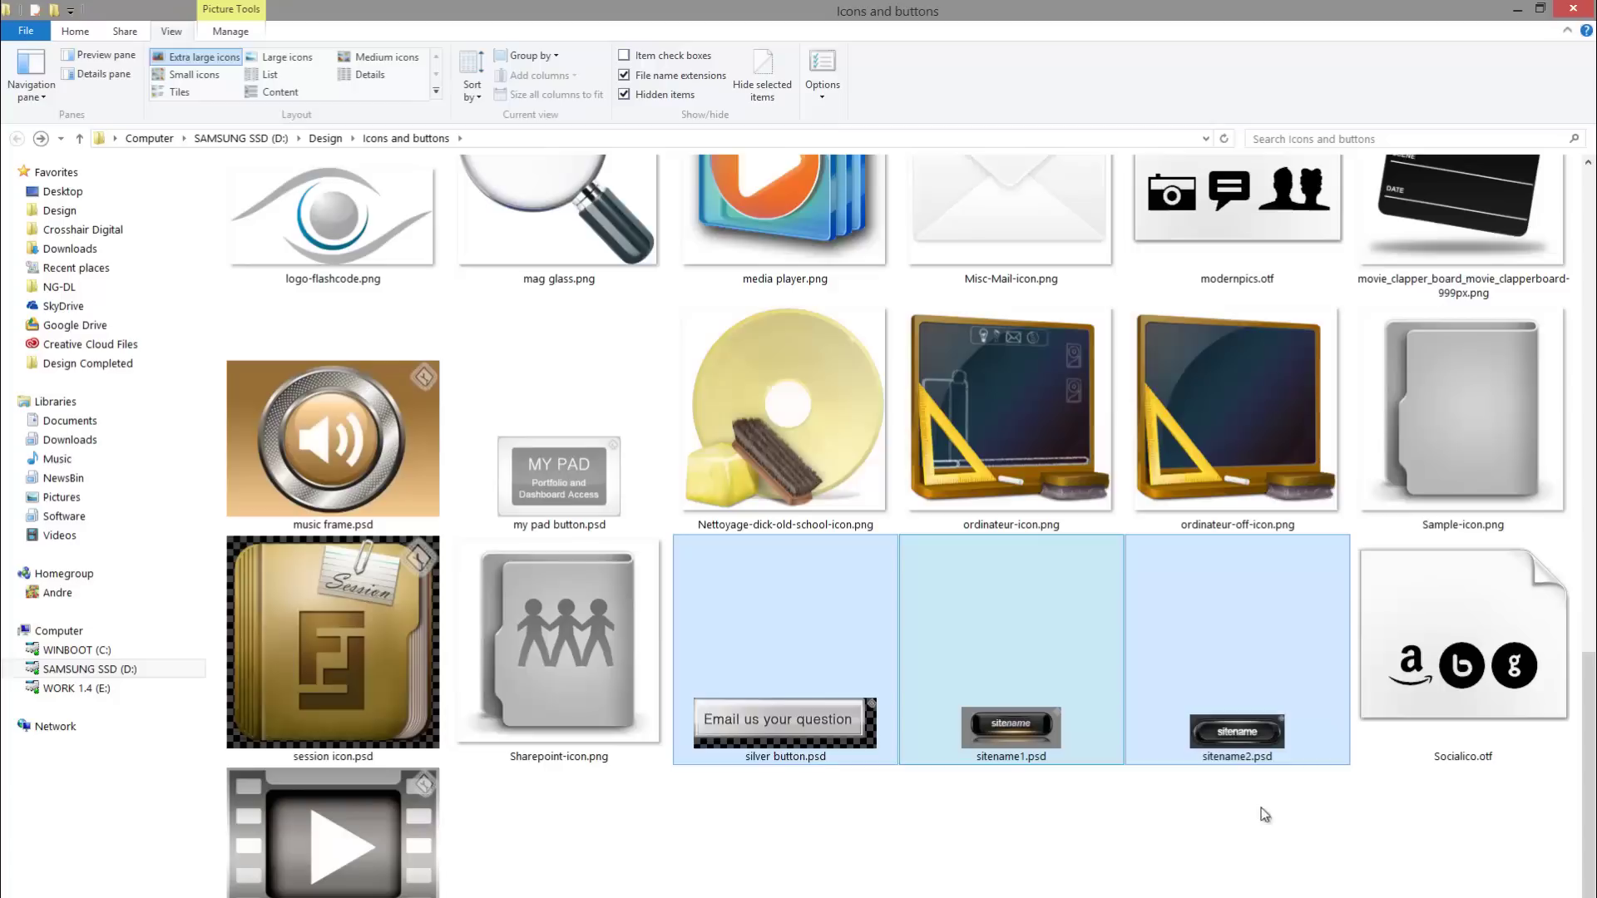
right_click(934, 722)
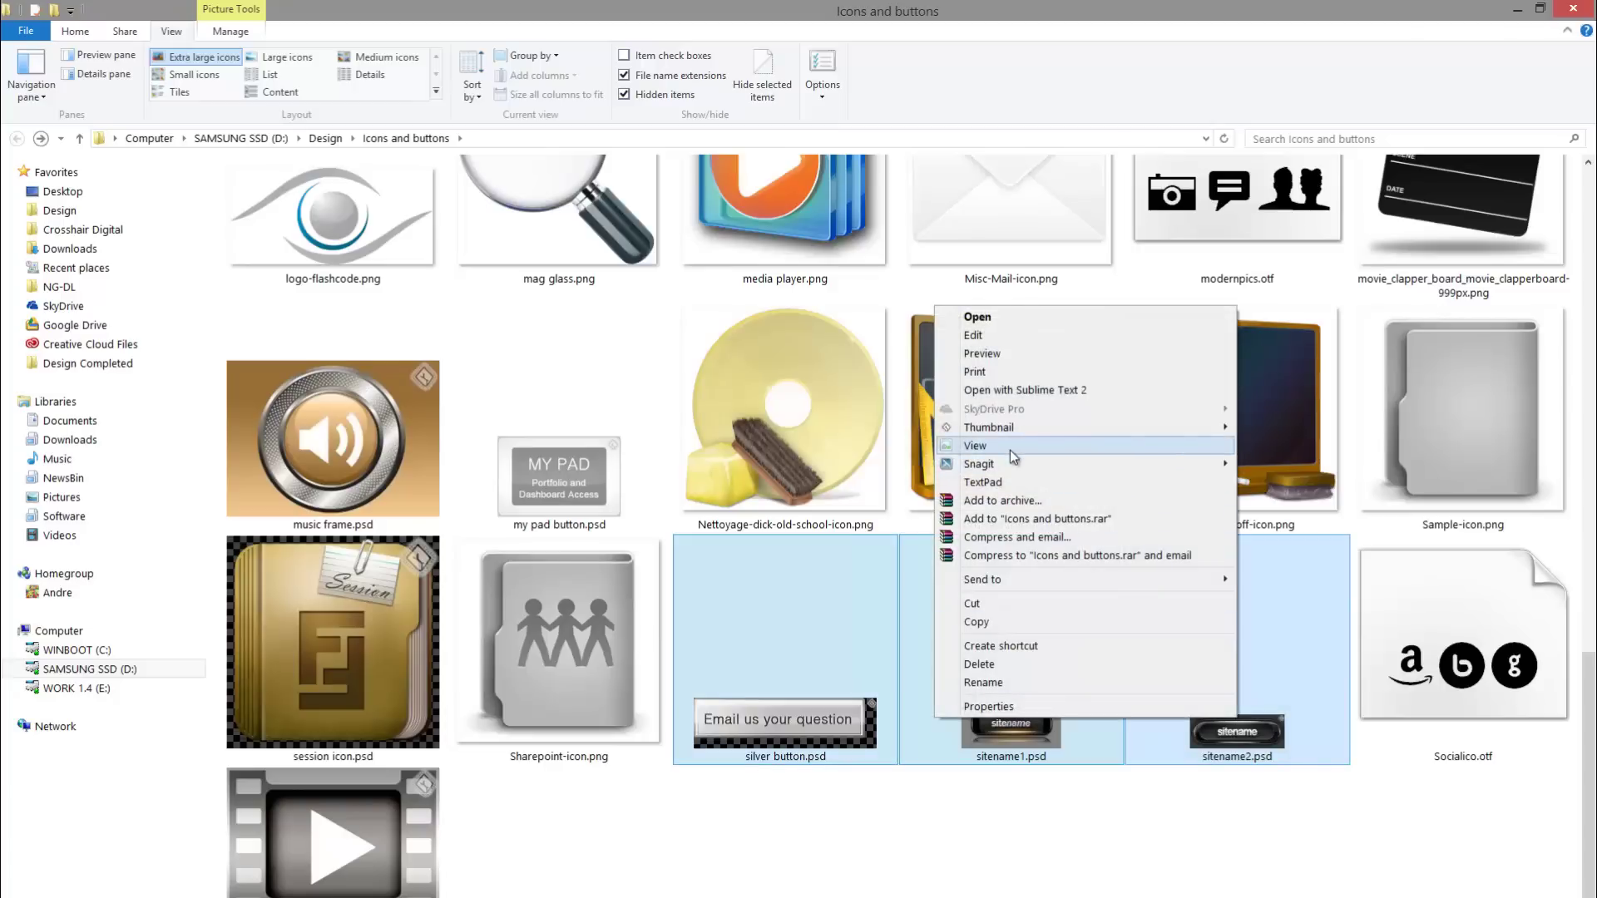
mouse_move(999, 427)
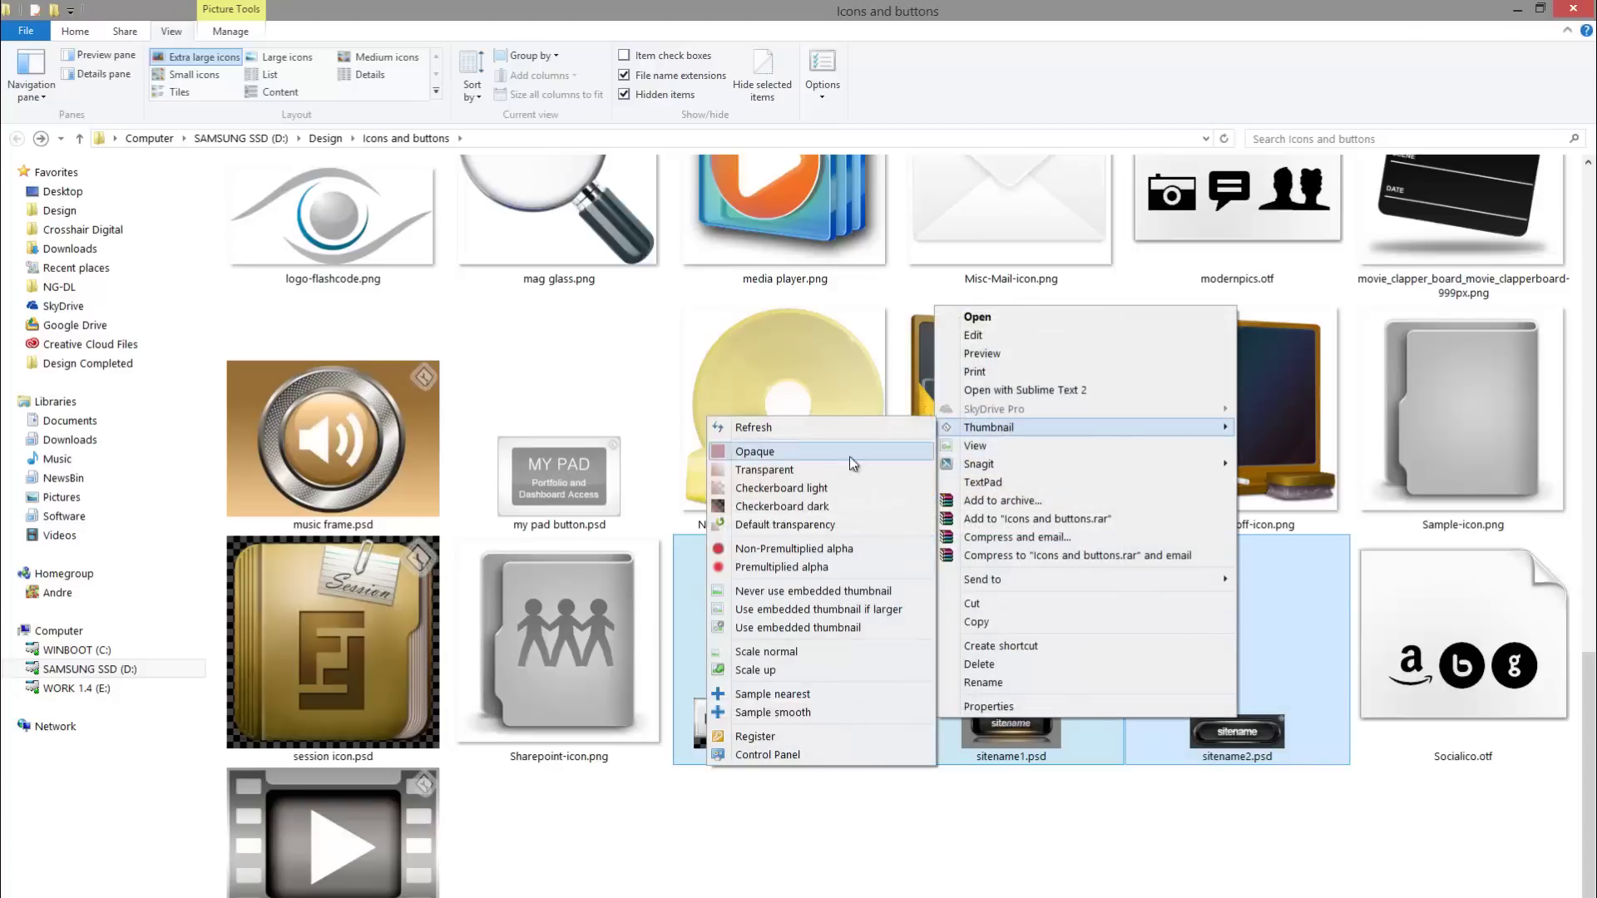
left_click(784, 489)
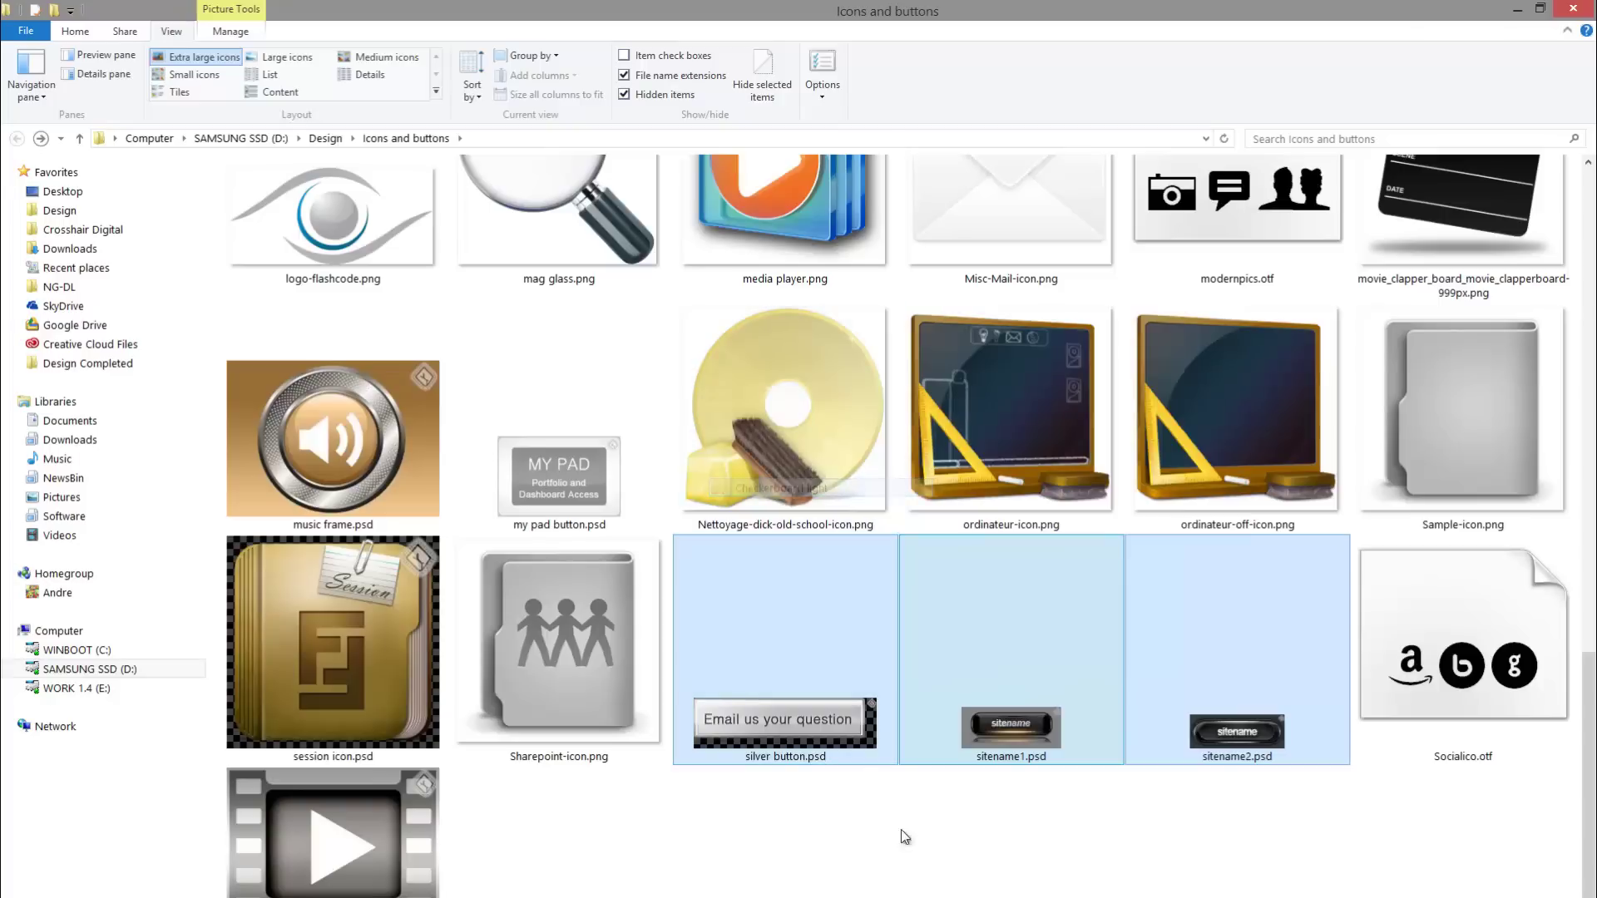
left_click(928, 837)
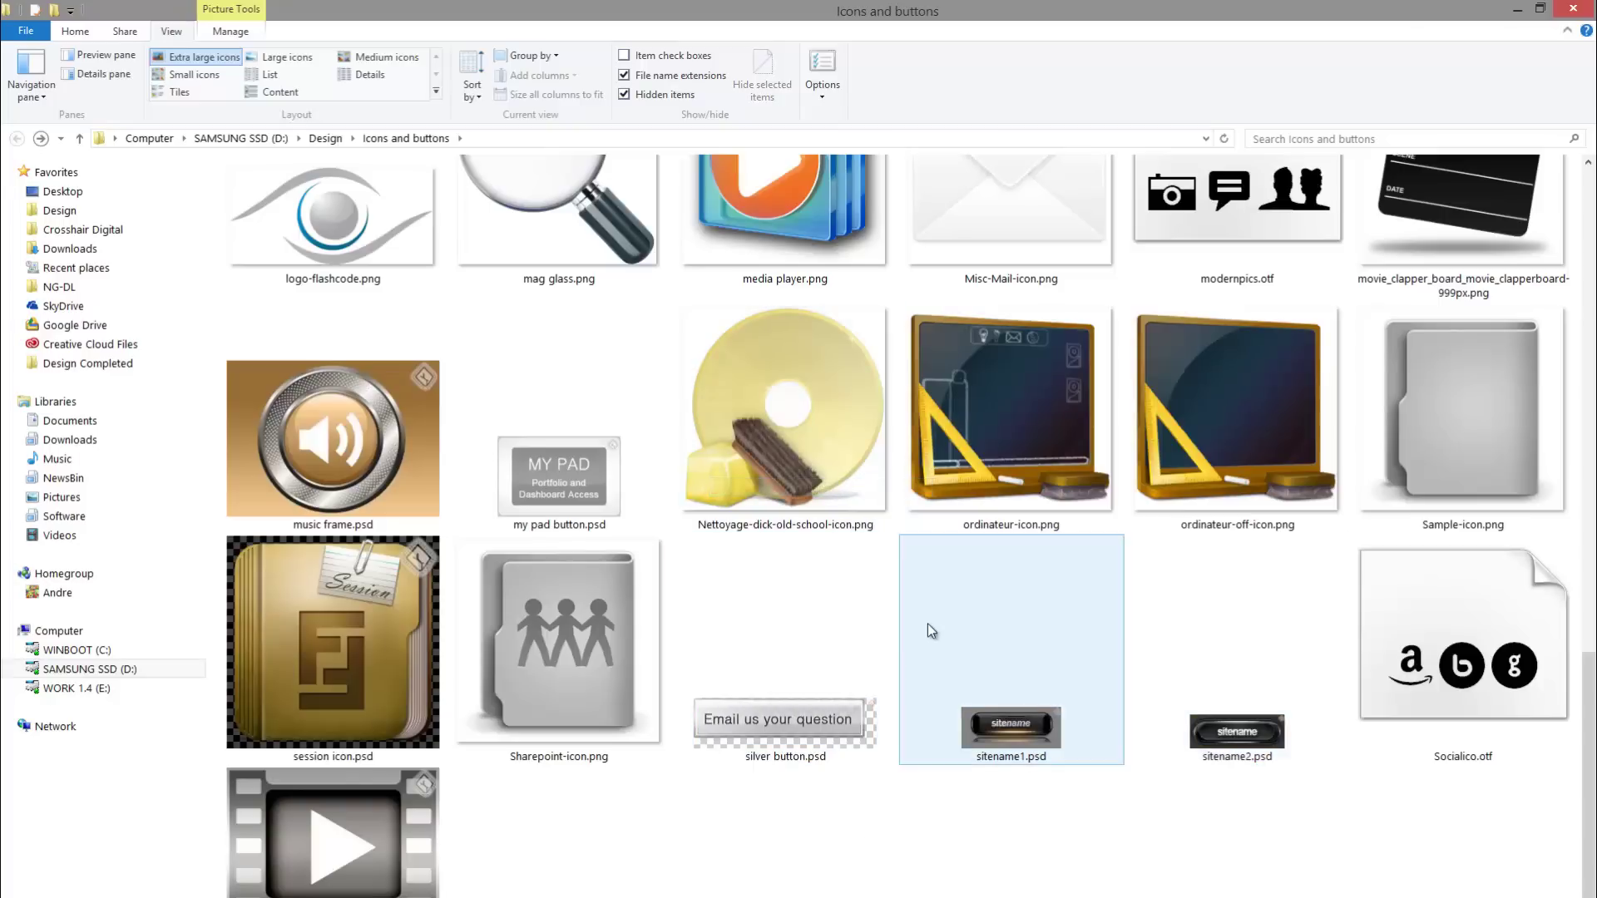
left_click_drag(1591, 776, 1591, 616)
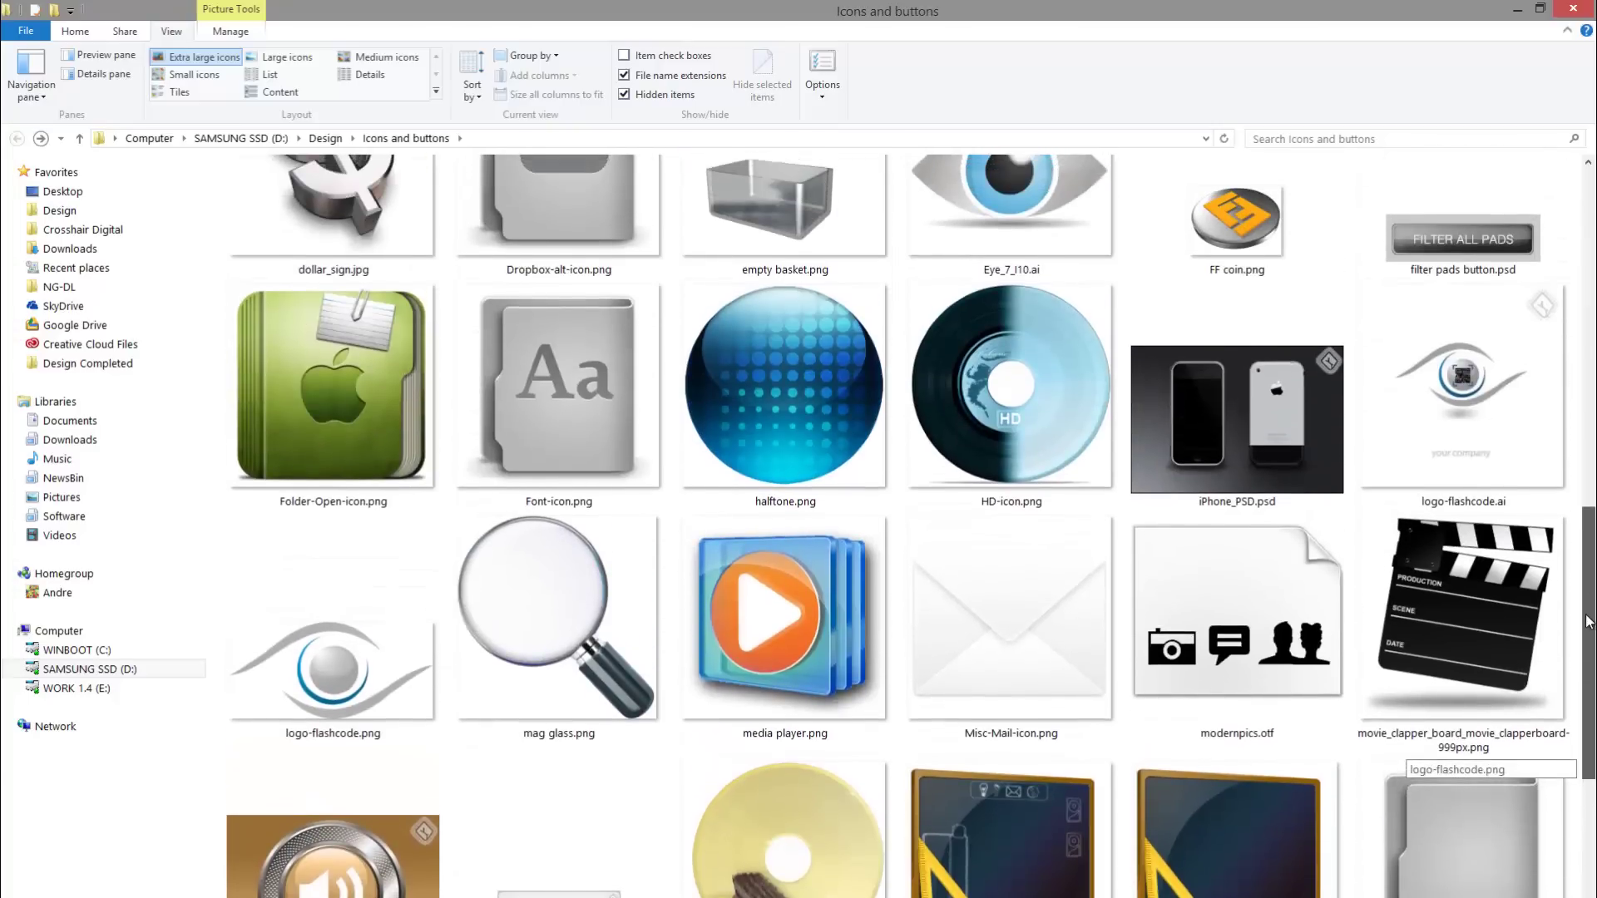
left_click(1501, 445)
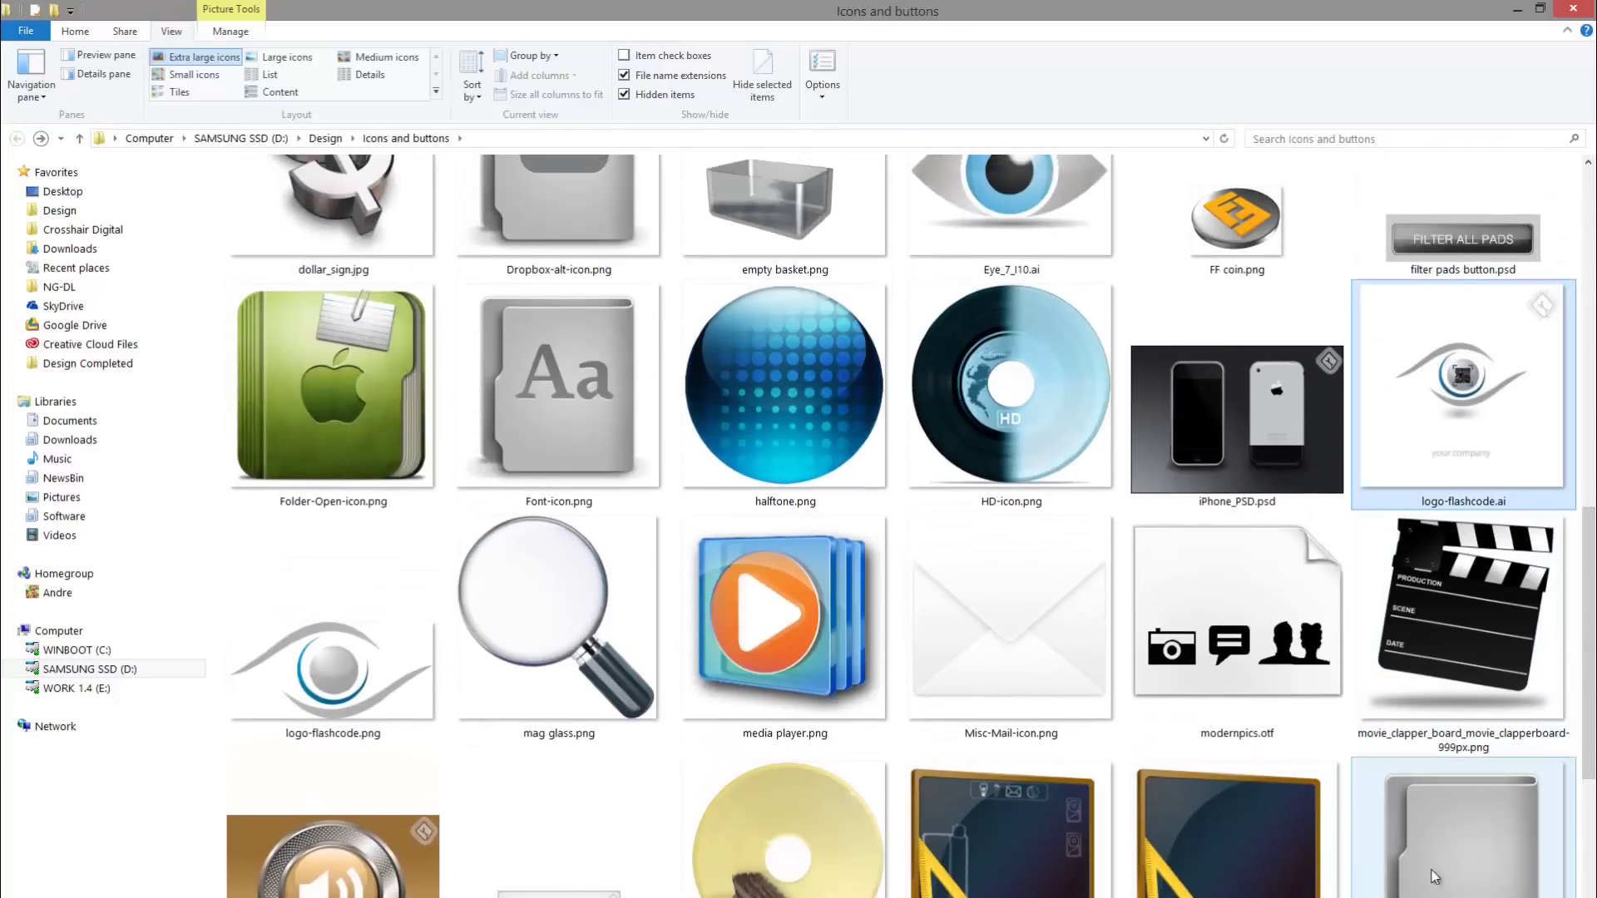
left_click(1231, 449, "ctrl")
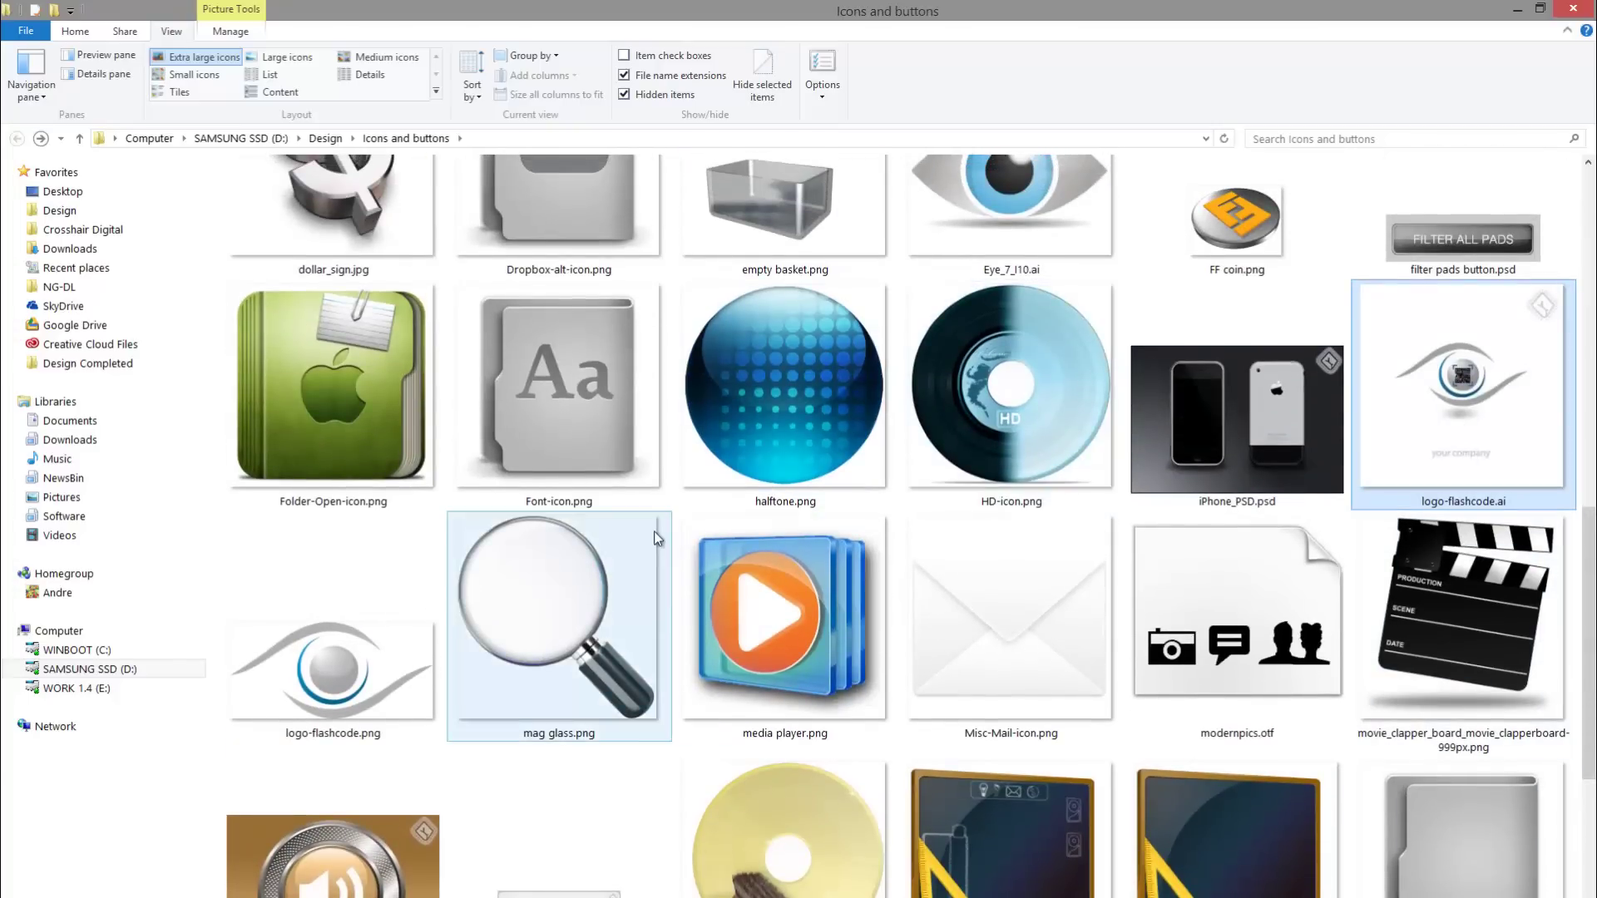
scroll(615, 553, "up", 3)
left_click(349, 267)
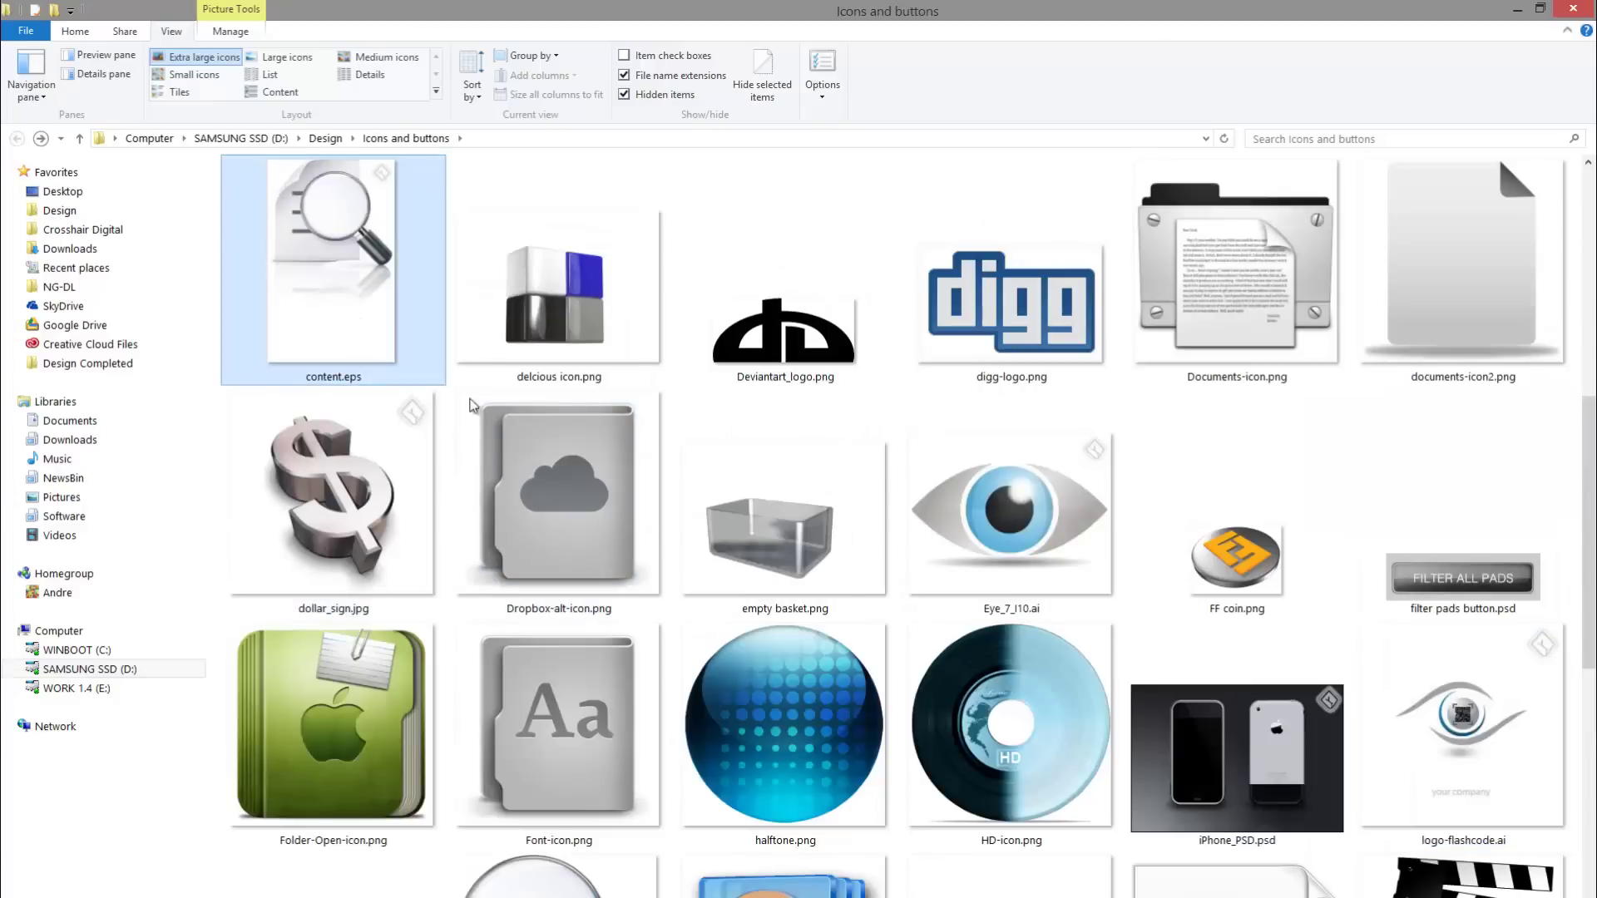
scroll(460, 766, "up", 4)
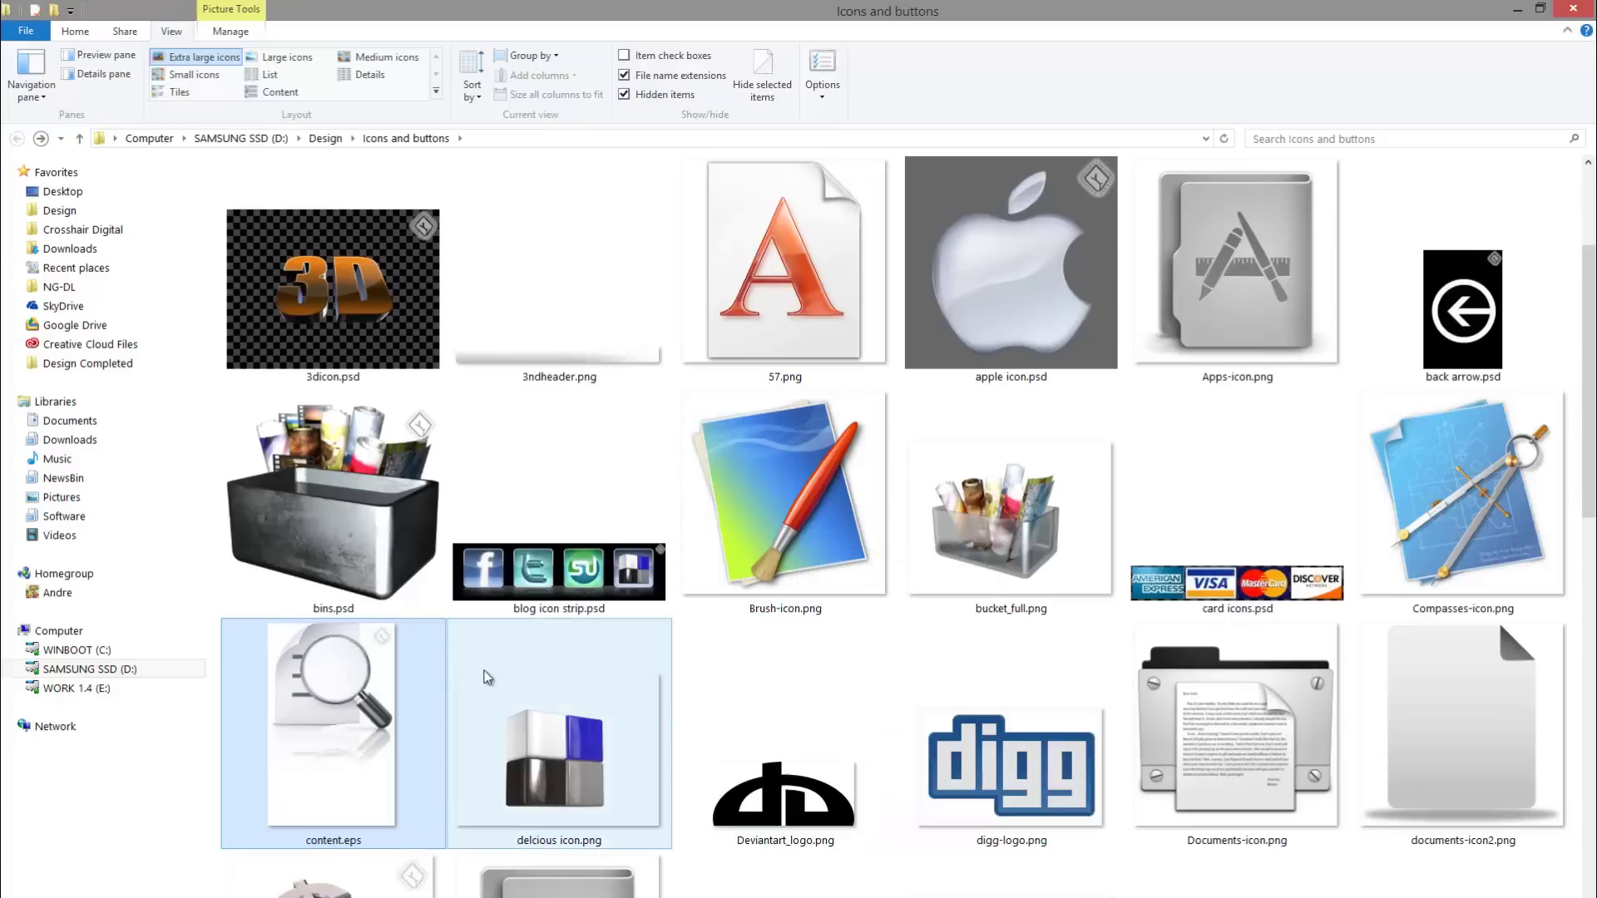
left_click(416, 537)
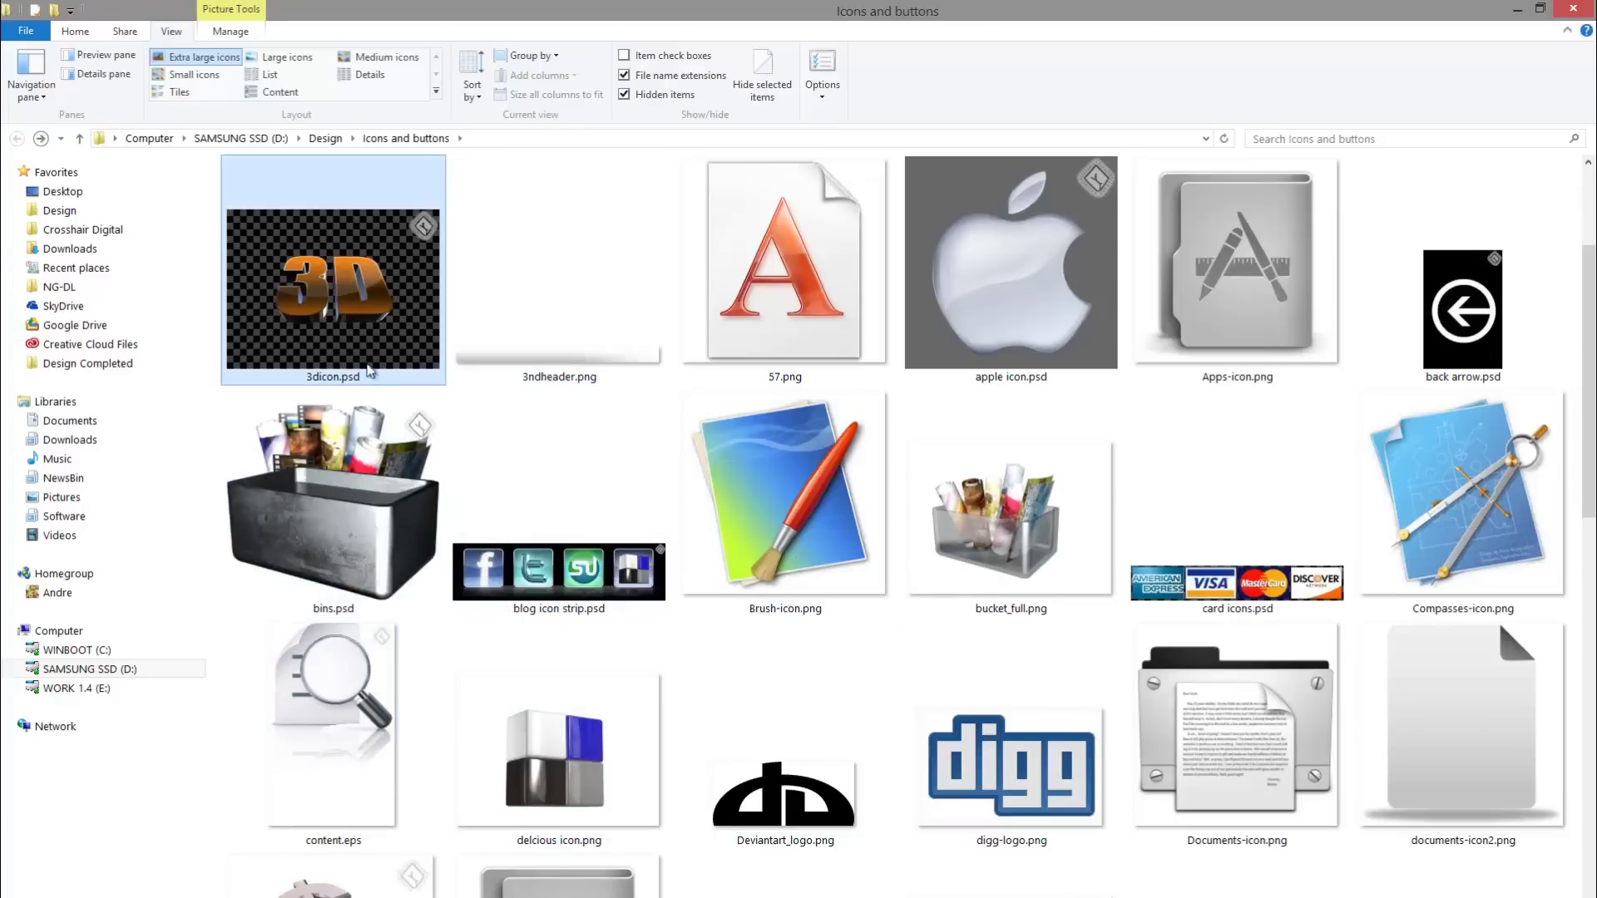
left_click(885, 547)
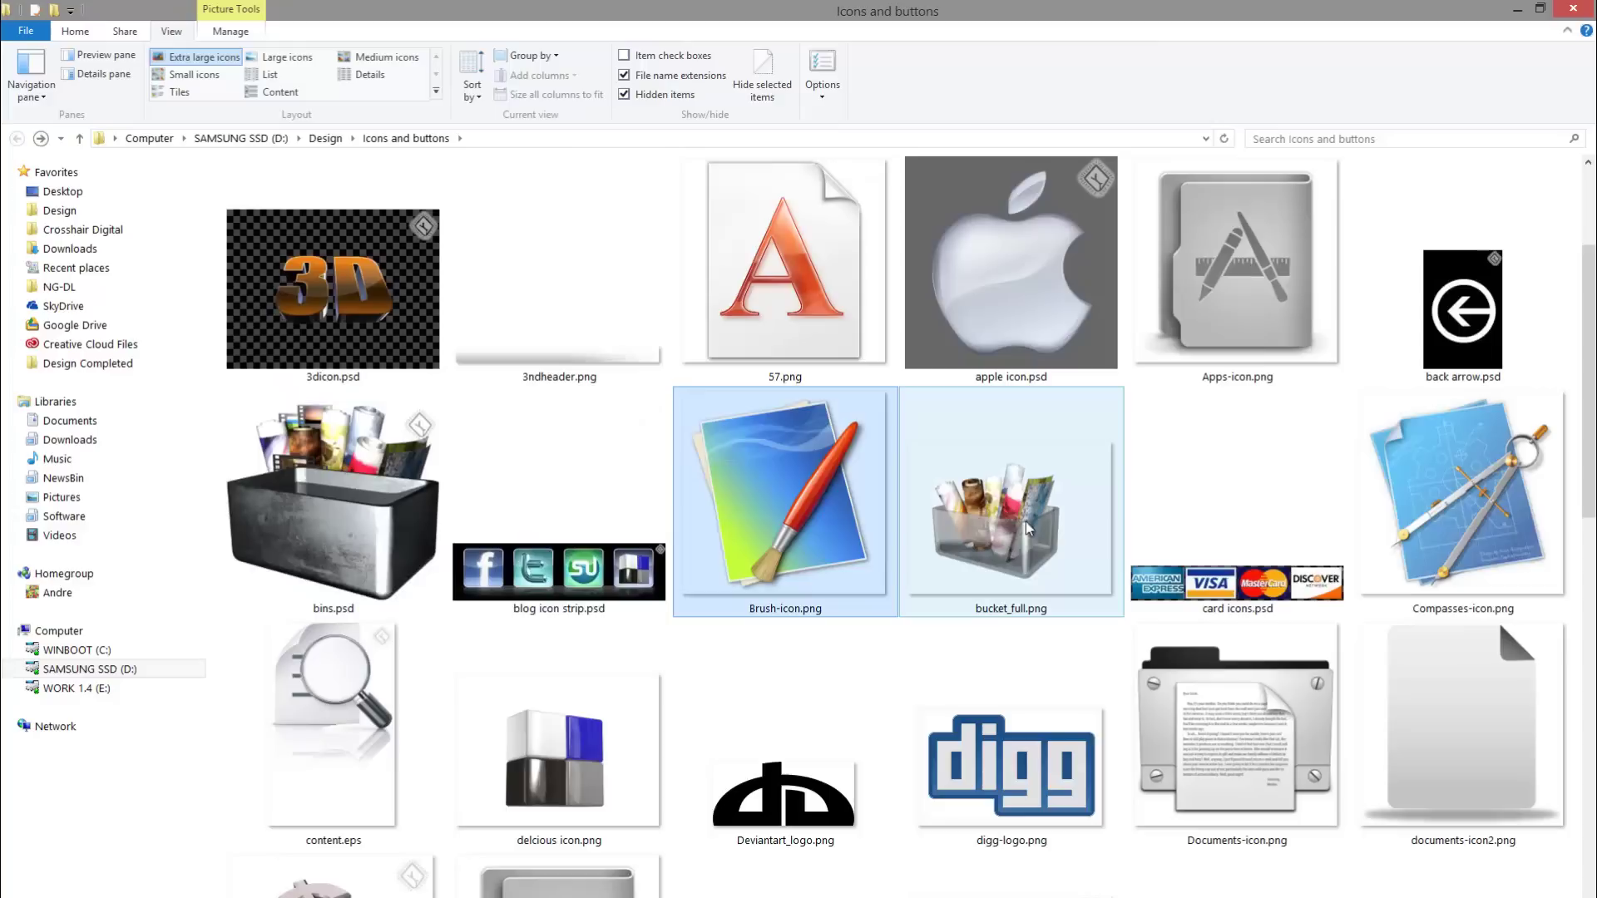
left_click(1055, 312)
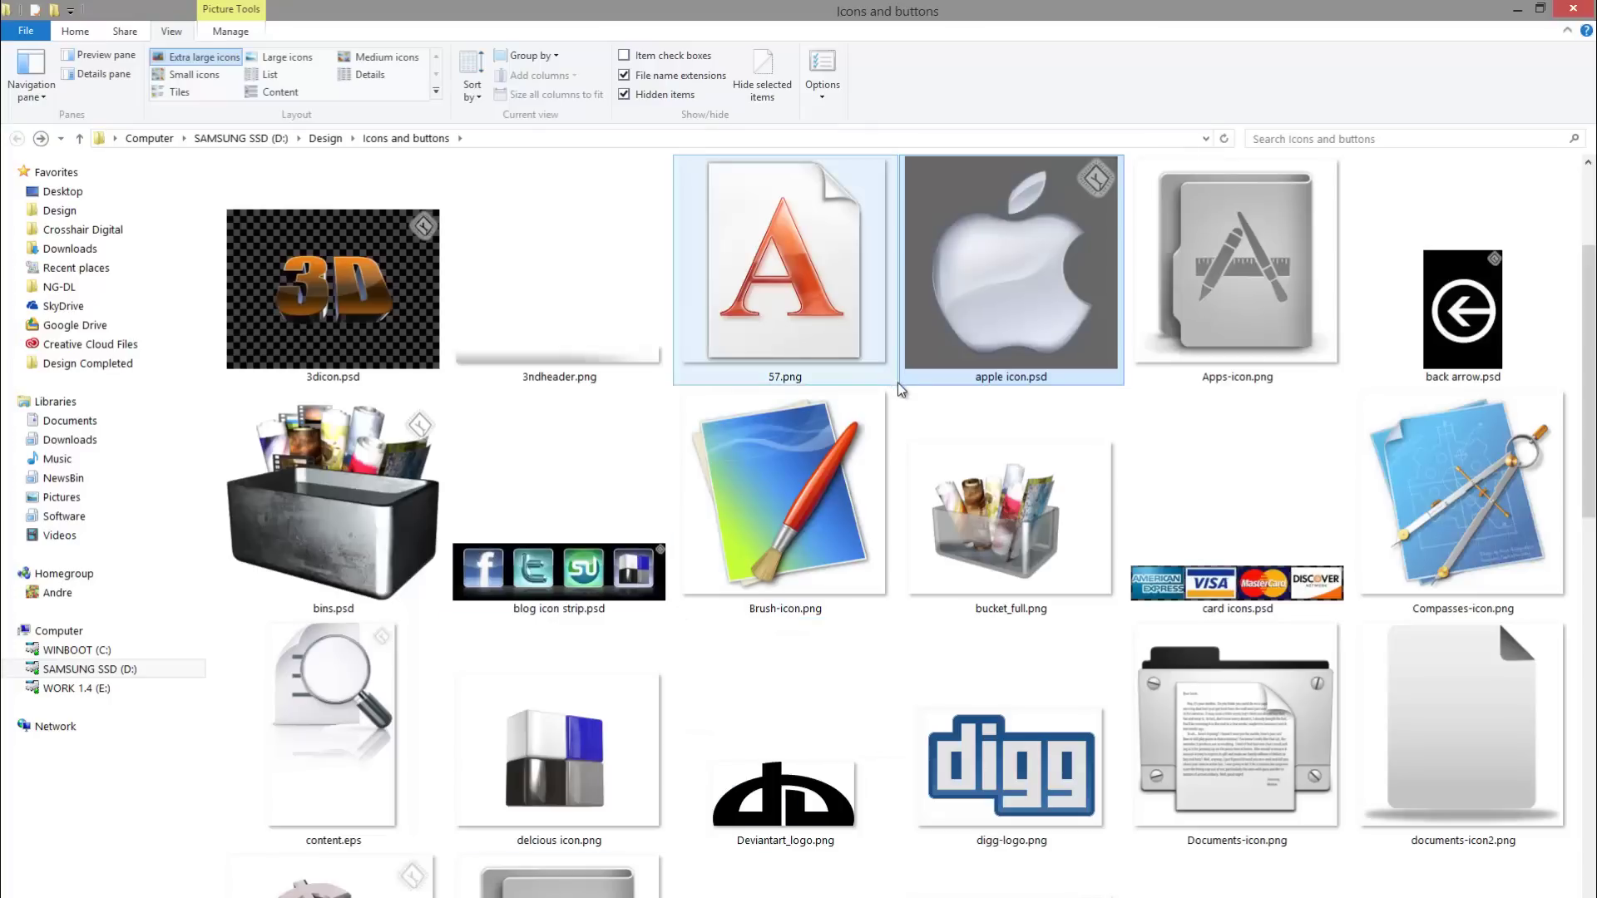
left_click(772, 509)
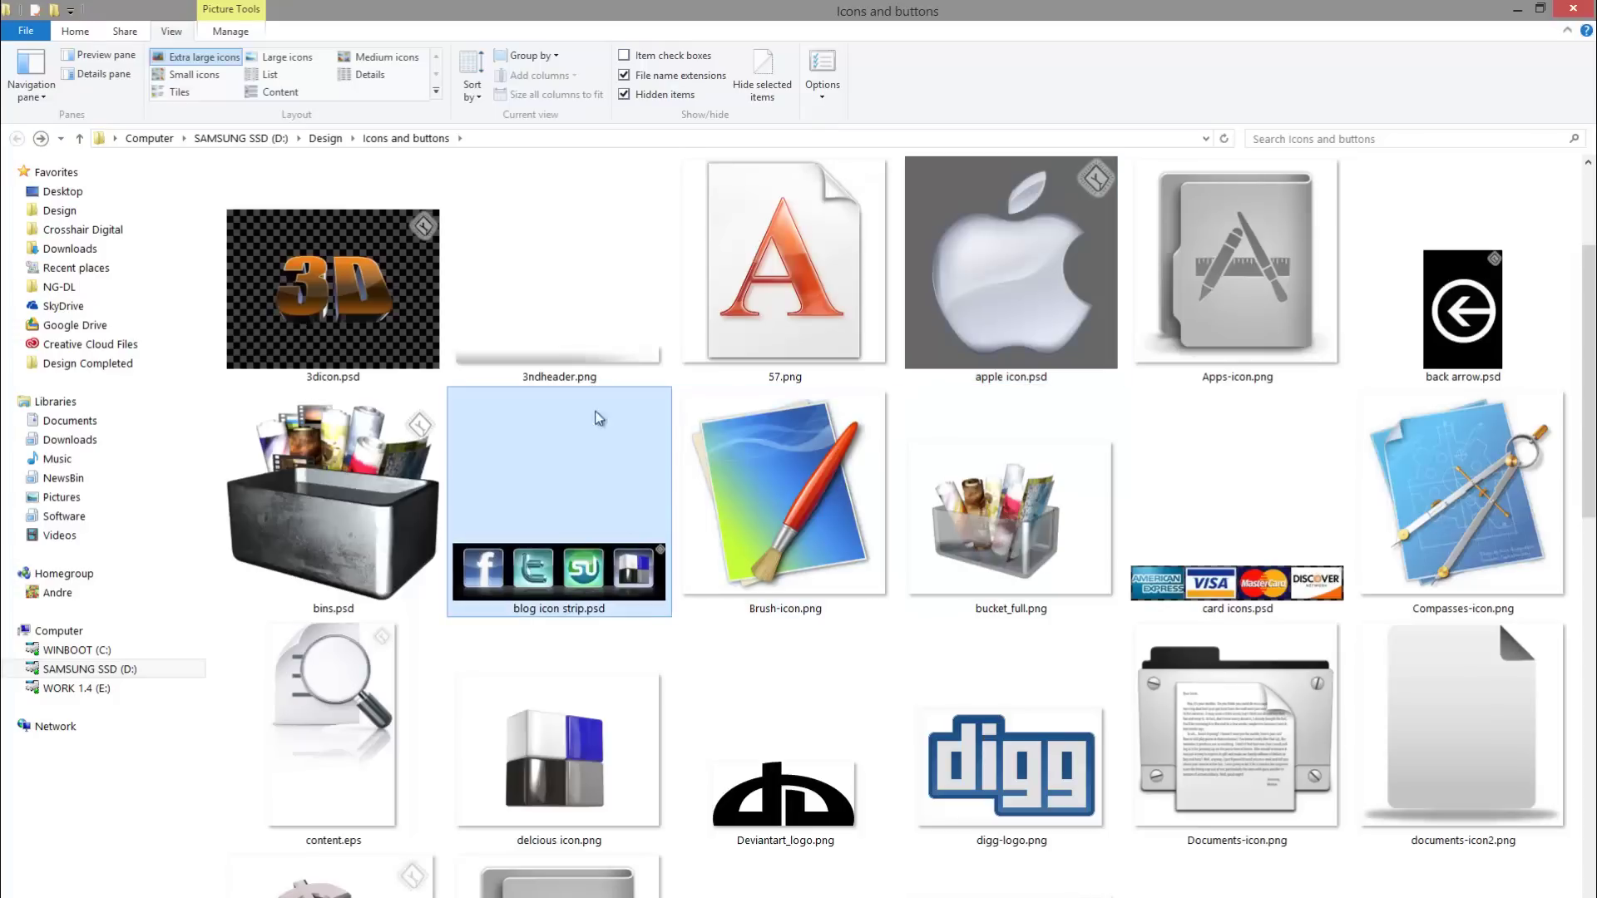
left_click(1021, 572)
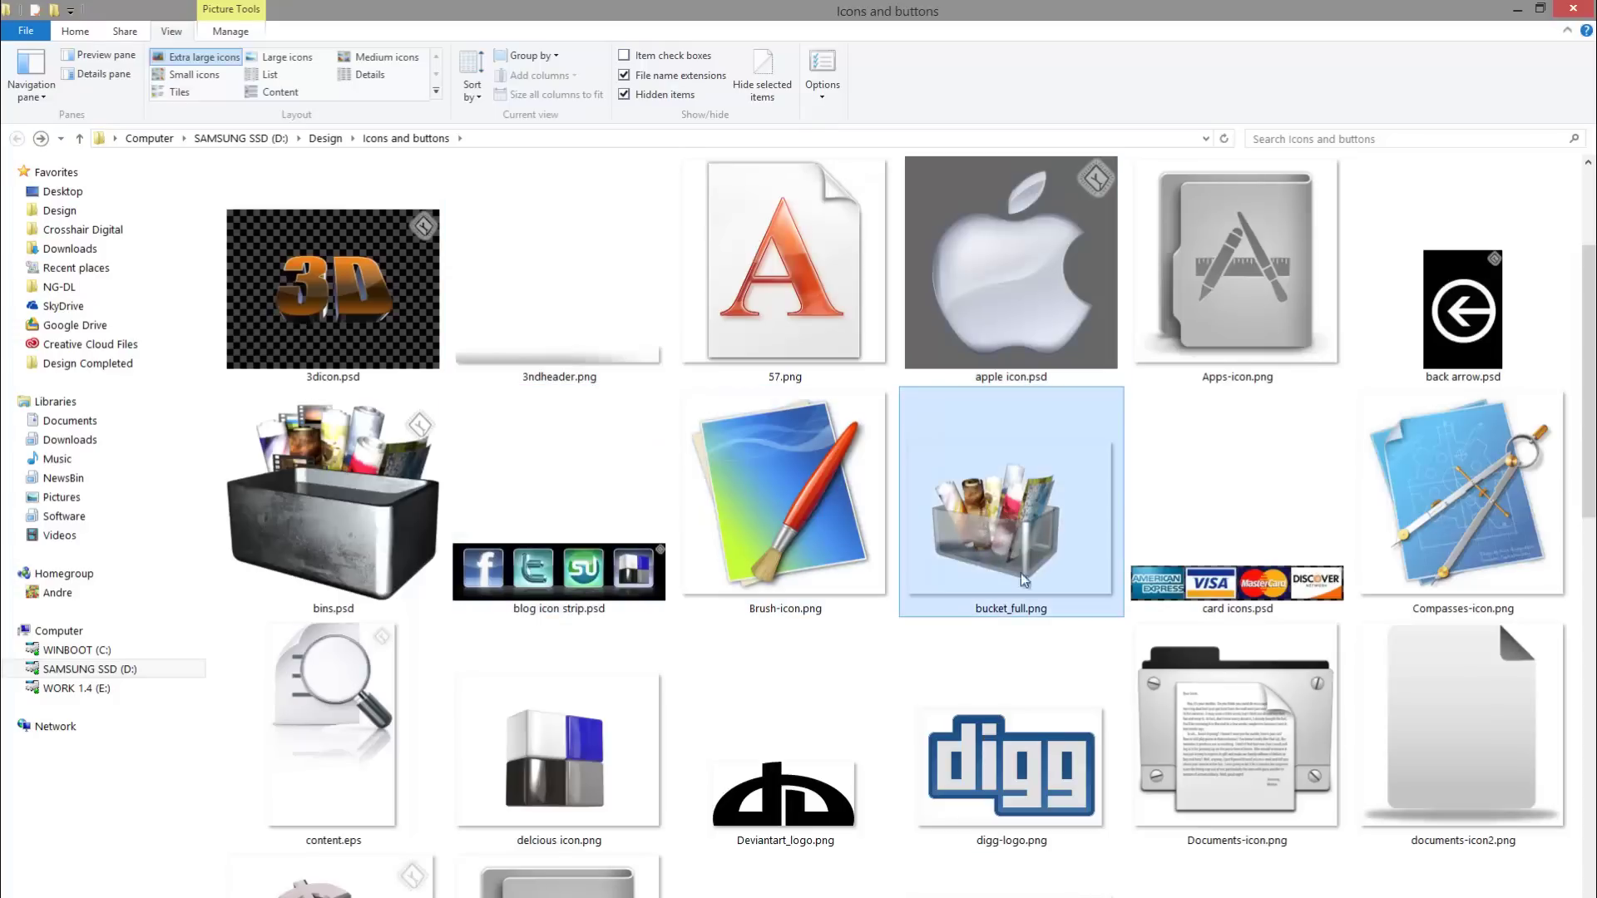
left_click(1021, 701)
scroll(1008, 703, "down", 5)
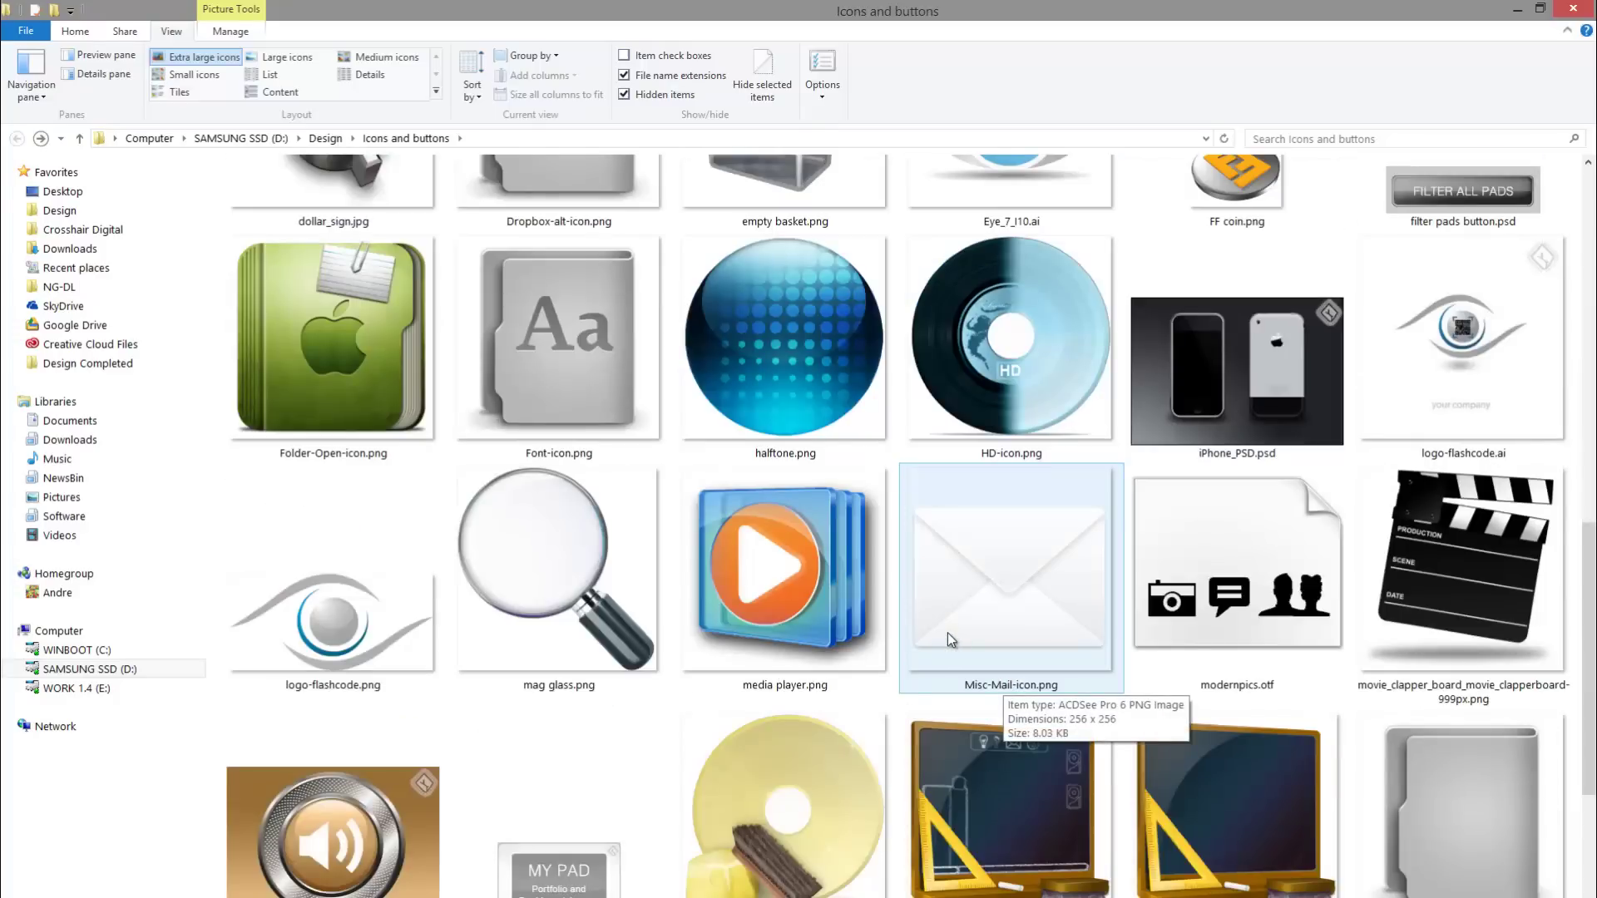
scroll(948, 588, "up", 5)
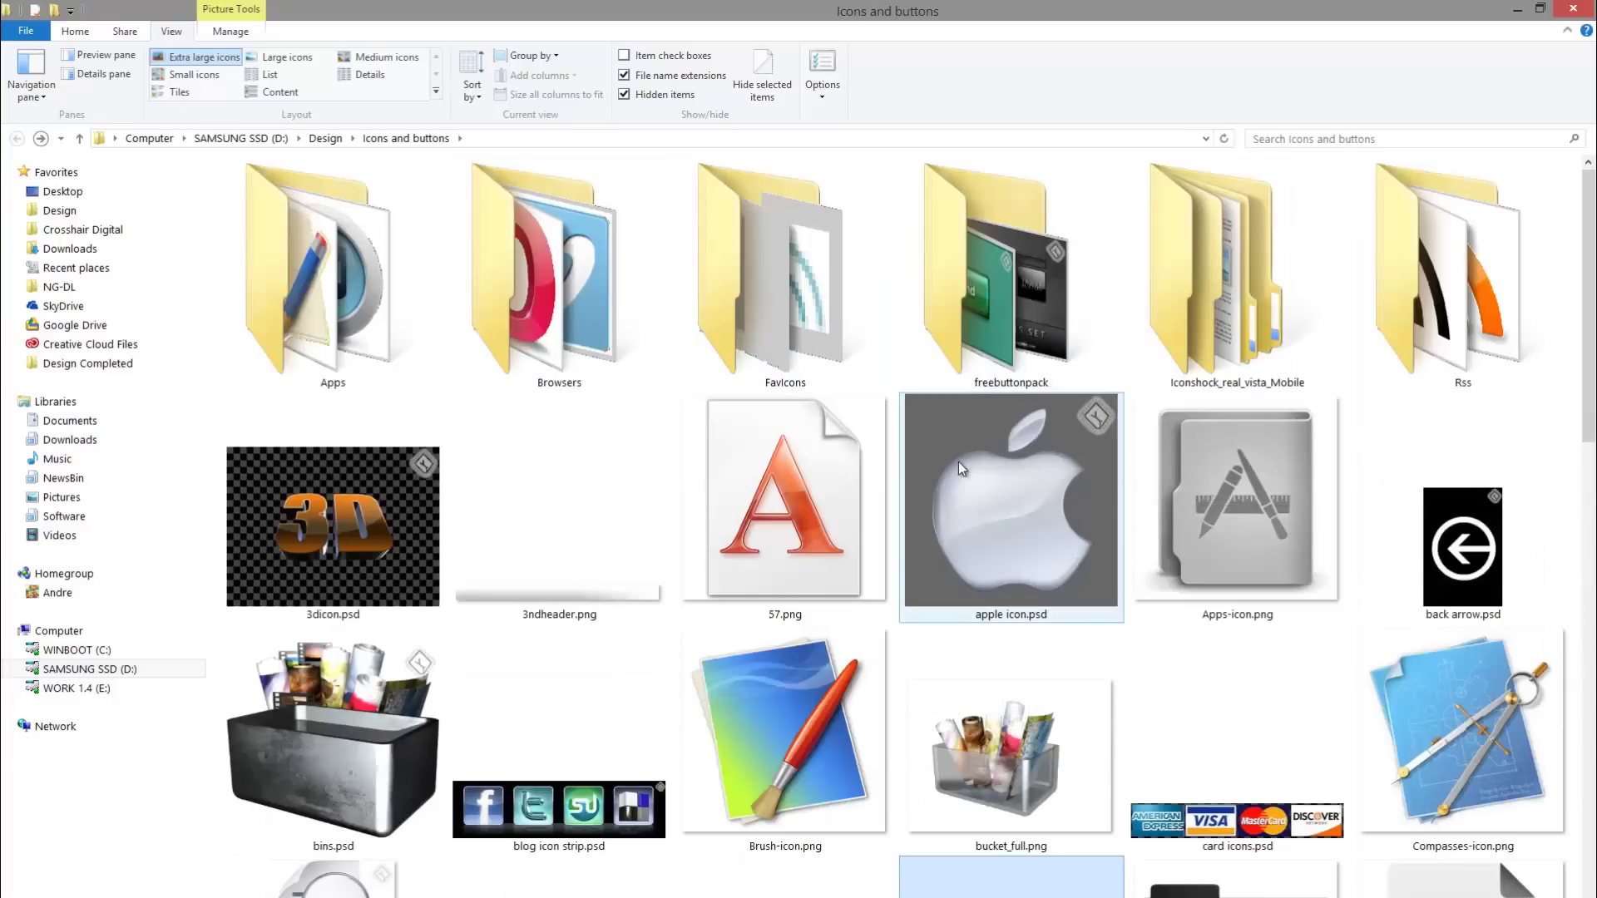
scroll(1302, 591, "down", 5)
scroll(1303, 591, "down", 2)
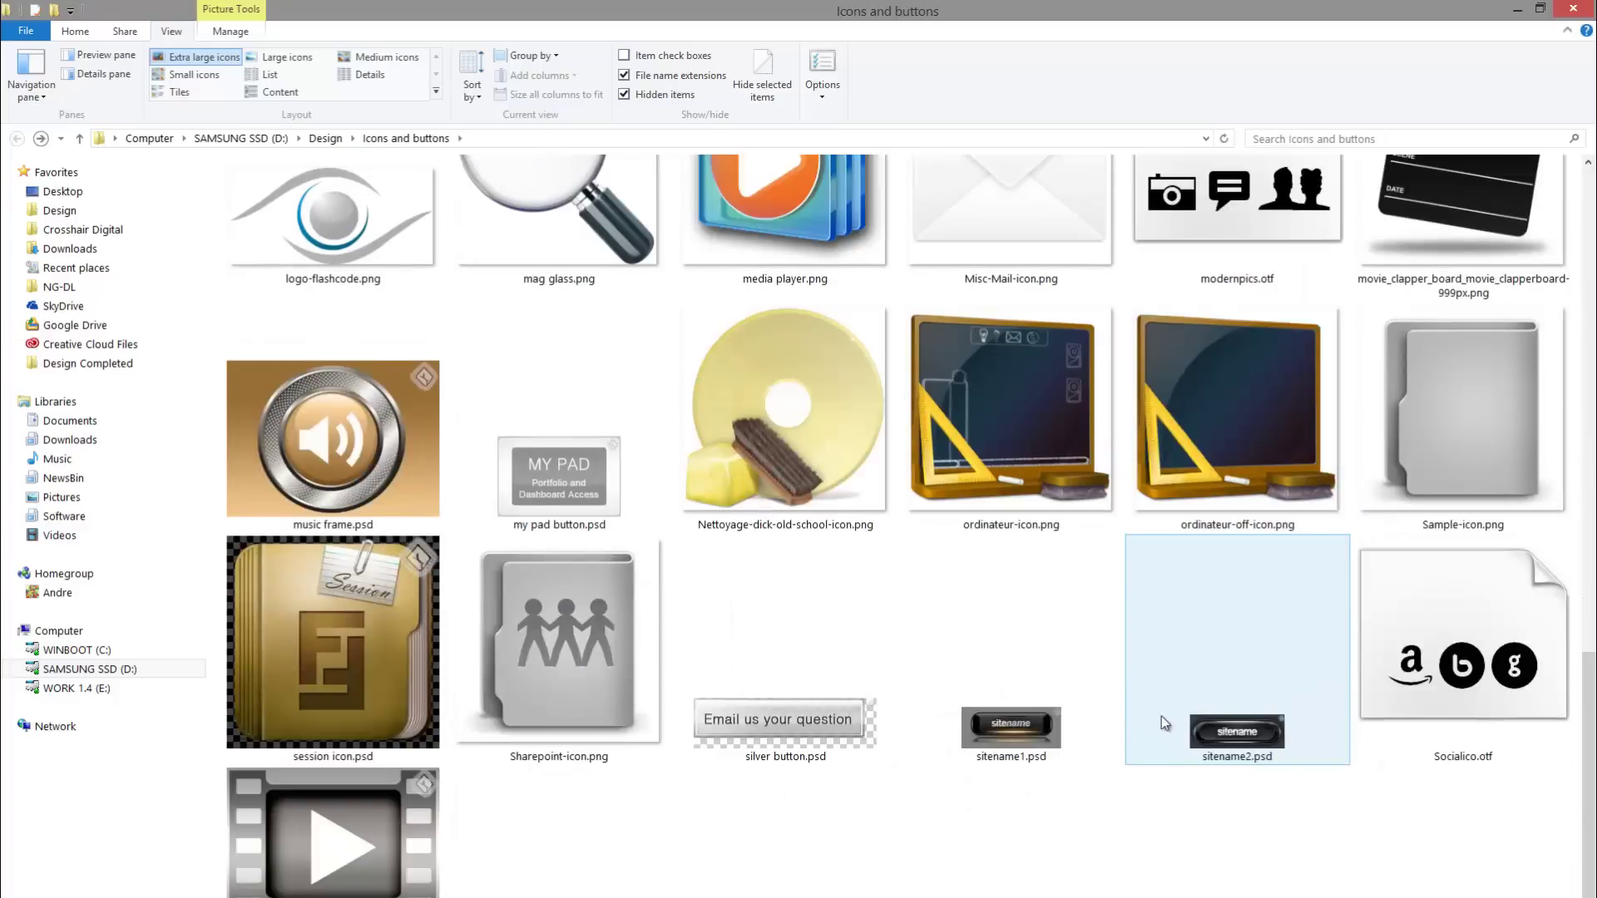